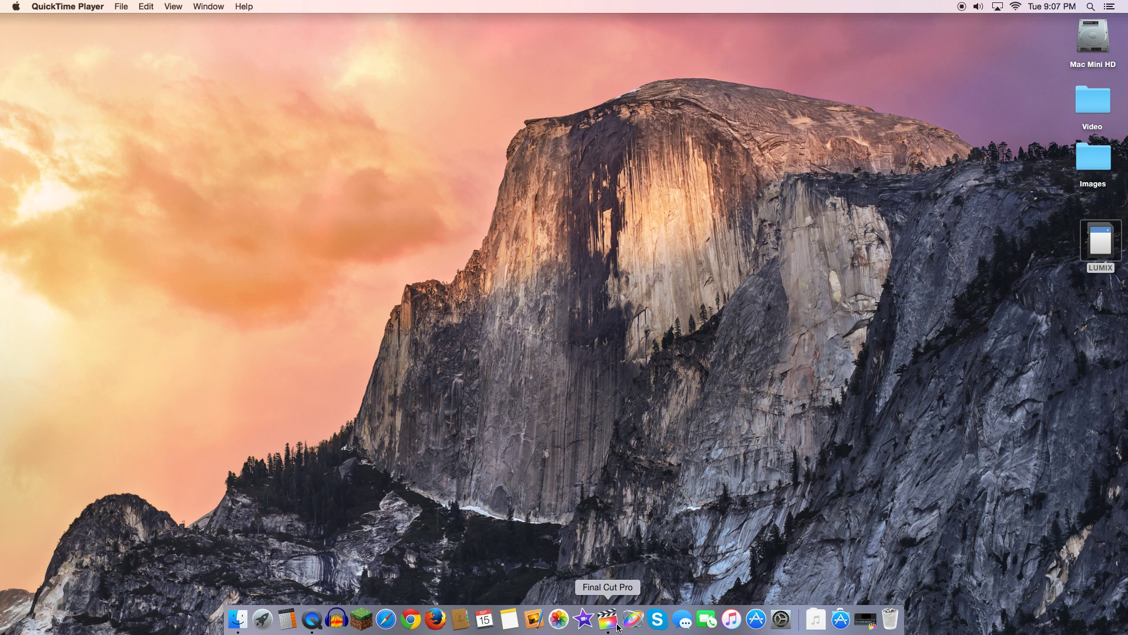
Launch Final Cut Pro and show FCPX_Tutorials_Library's properties in the Inspector
{"action": "left_click", "coordinate": [610, 623]}
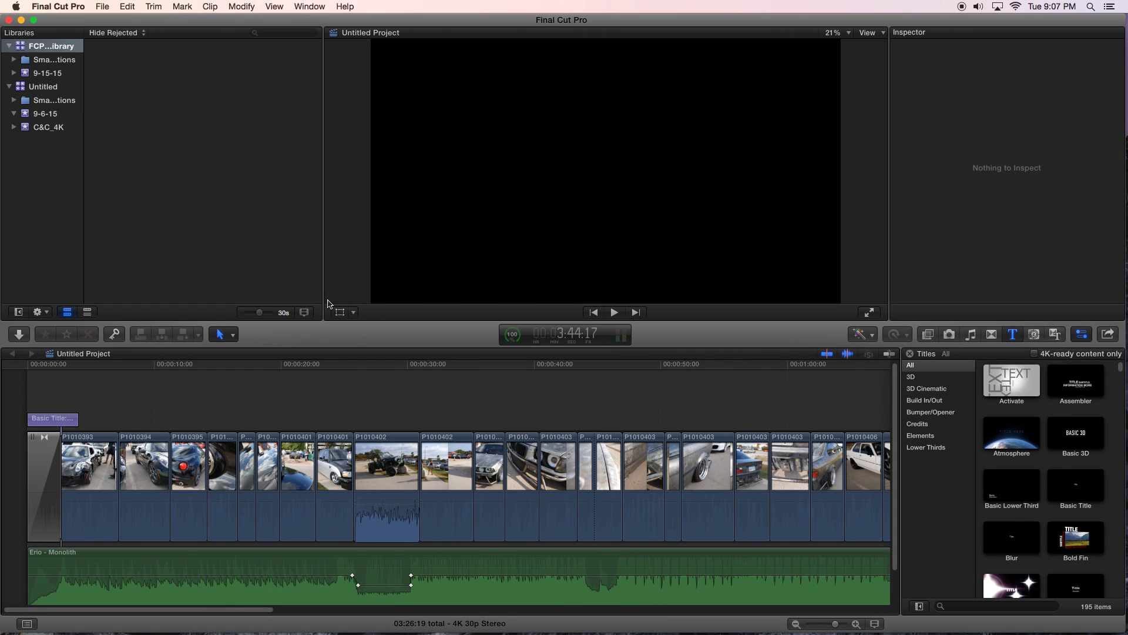
{"action": "left_click", "coordinate": [48, 50]}
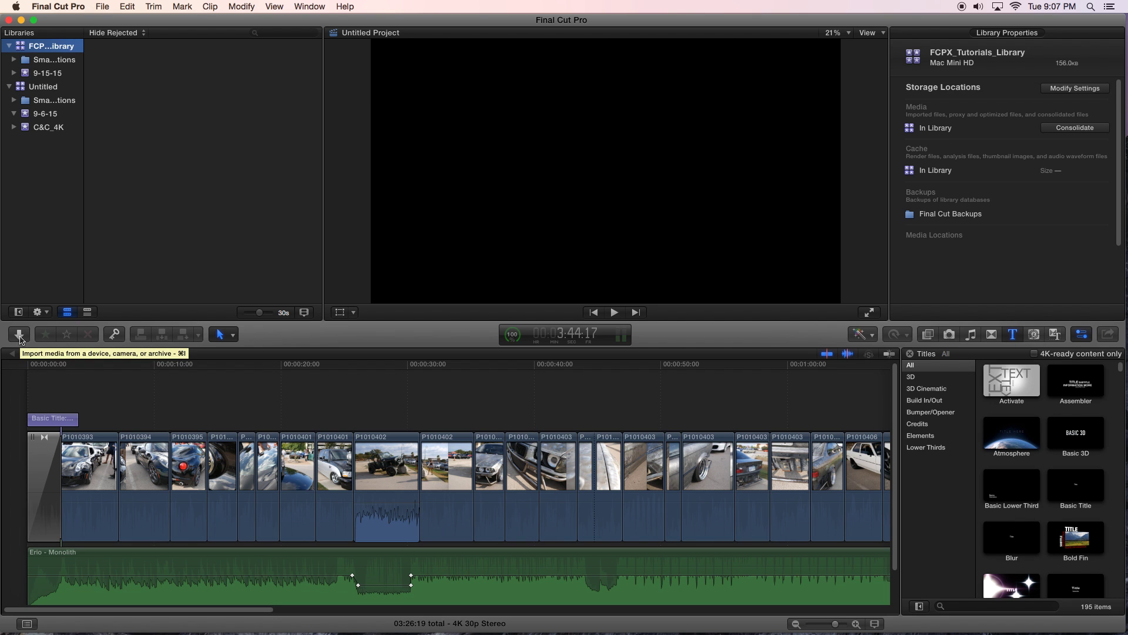
Open Media Import, browse Mac Mini HD, Desktop and home folder, then return to the LUMIX clip P1010434
{"action": "left_click", "coordinate": [20, 335]}
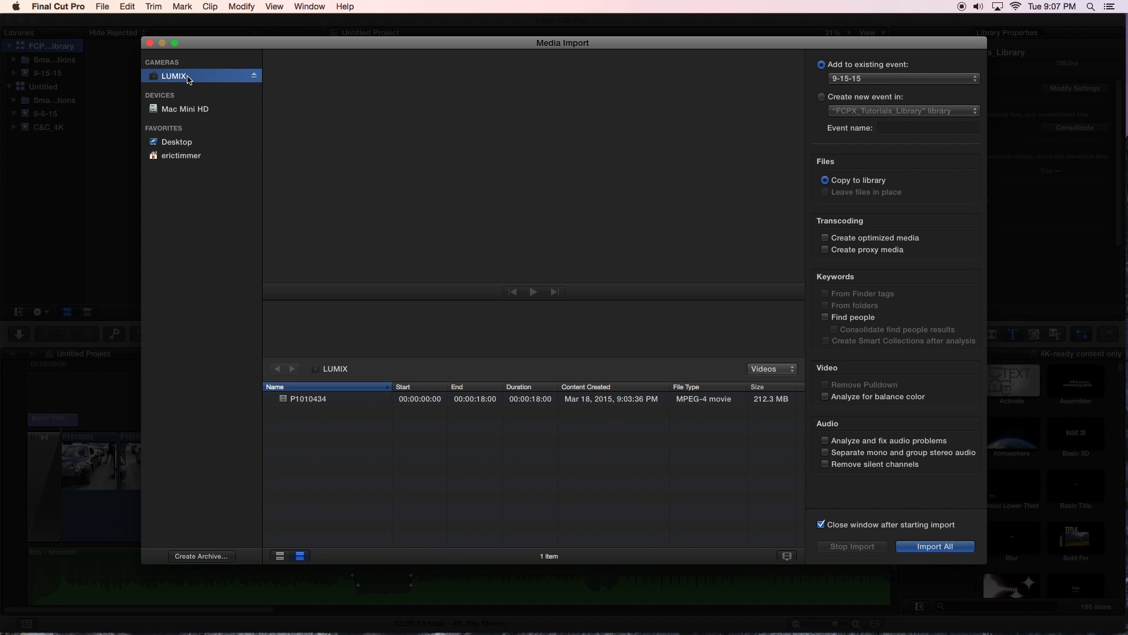
{"action": "left_click", "coordinate": [186, 112]}
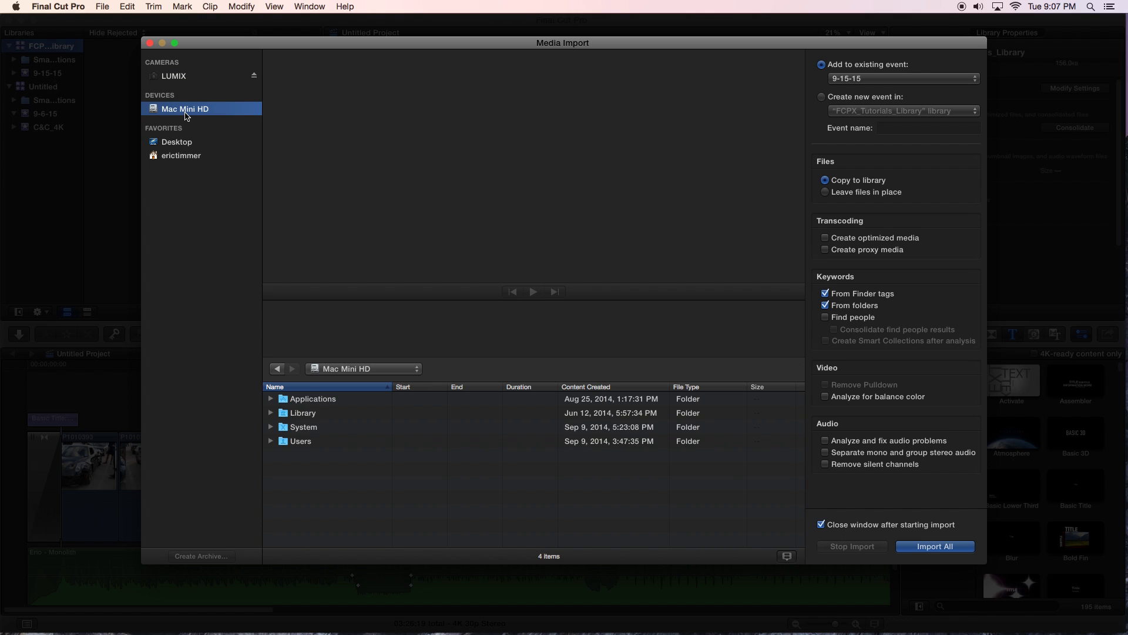
{"action": "left_click", "coordinate": [186, 143]}
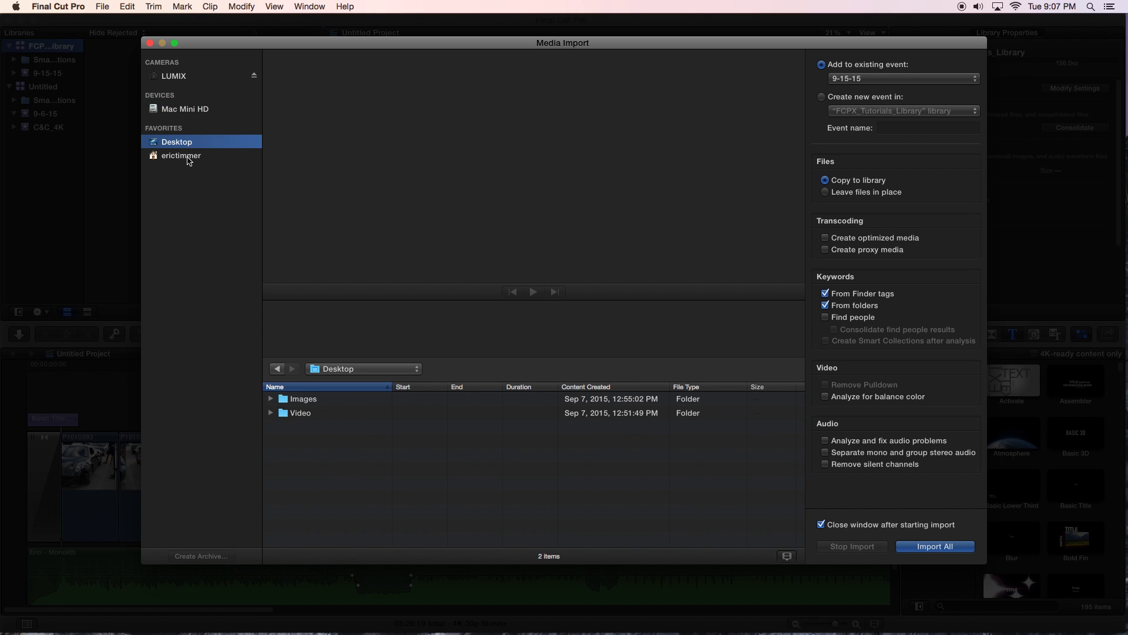
{"action": "left_click", "coordinate": [188, 159]}
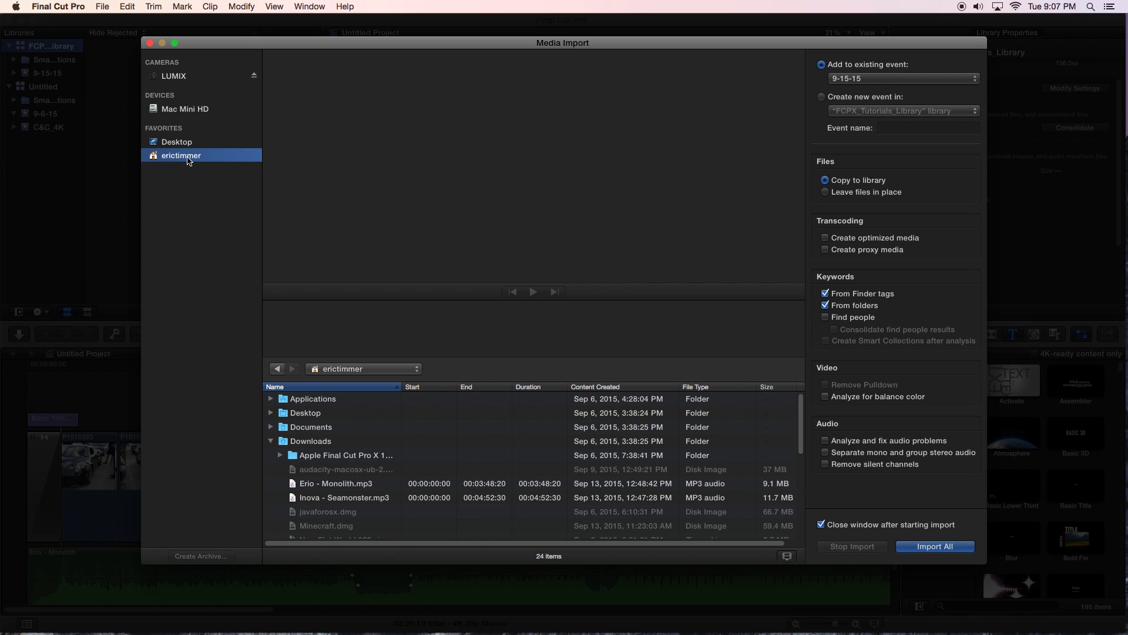
{"action": "left_click", "coordinate": [179, 79]}
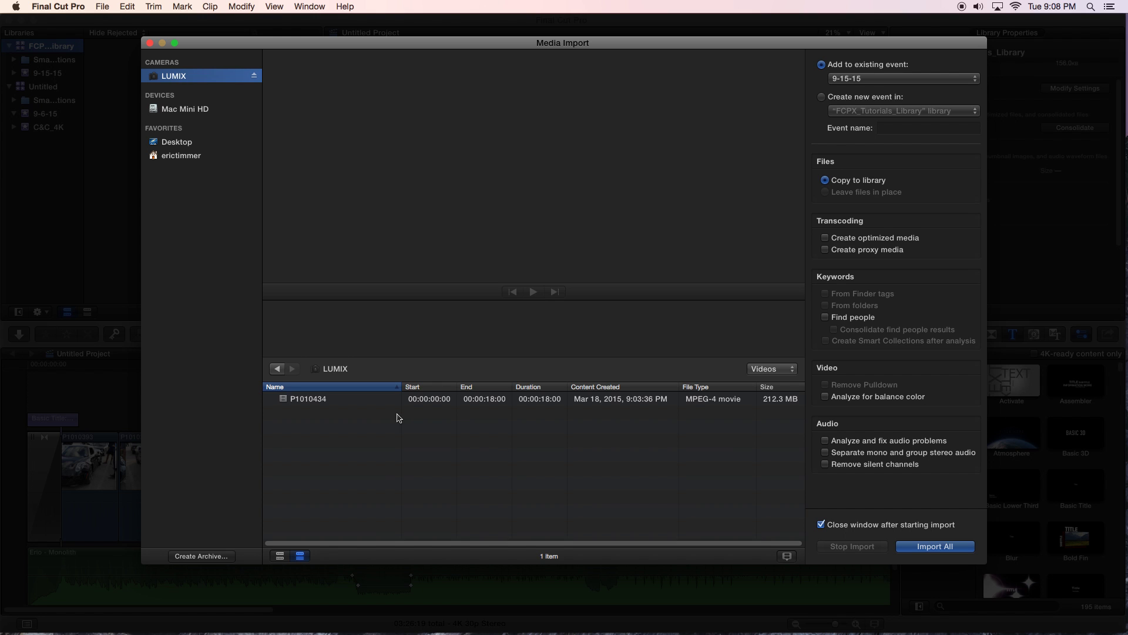
Mark a range in LUMIX clip P1010434, extend it earlier, and import it into event 9-15-15
{"action": "left_click", "coordinate": [322, 399]}
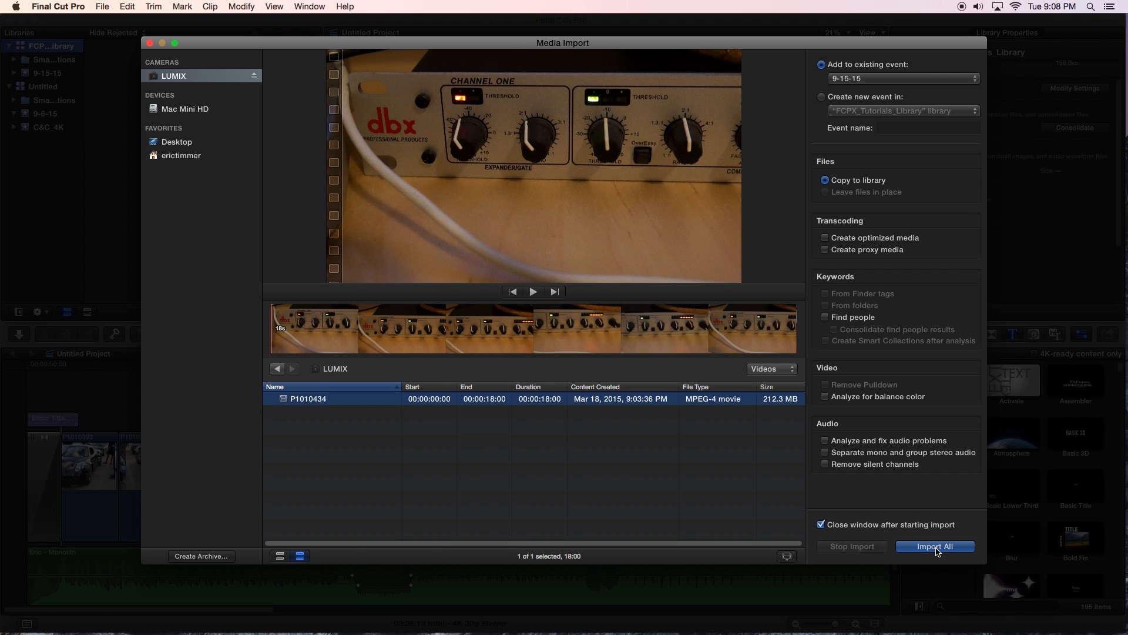
{"action": "left_click_drag", "start_coordinate": [376, 327], "coordinate": [515, 344]}
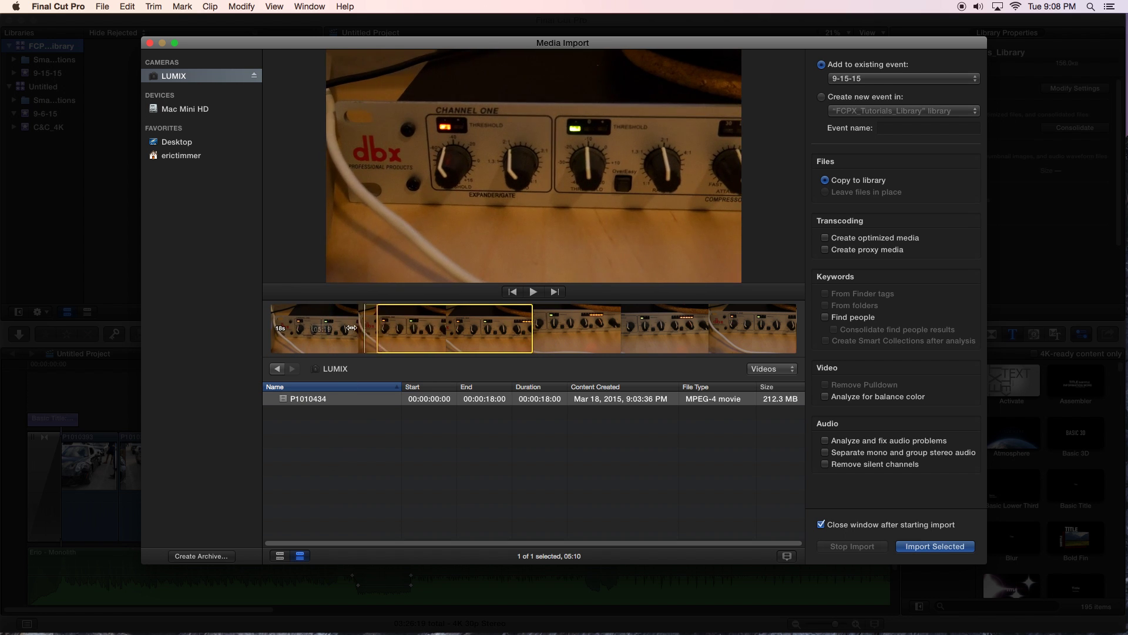
{"action": "left_click_drag", "start_coordinate": [350, 327], "coordinate": [334, 327]}
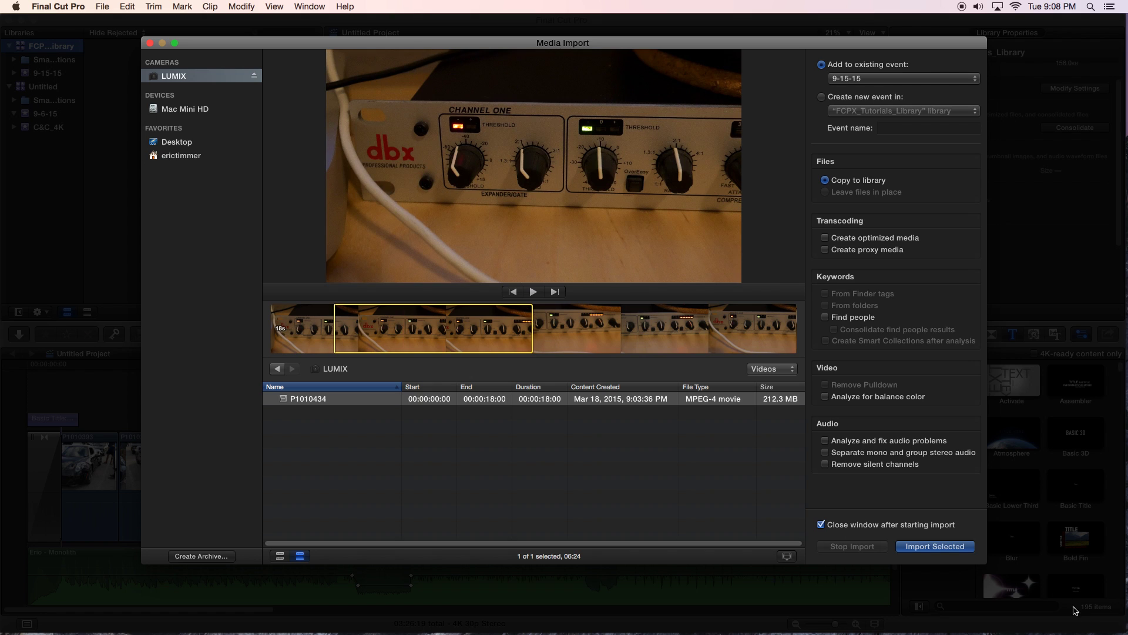
{"action": "left_click", "coordinate": [934, 547]}
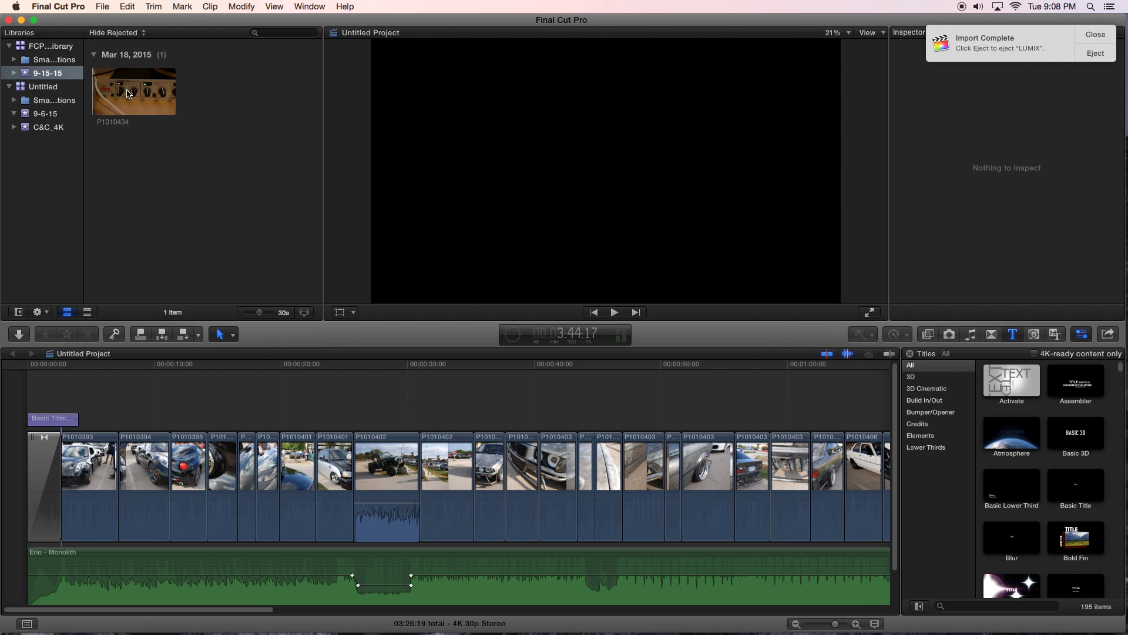
Load the imported clip P1010434 in the viewer and dismiss the Import Complete notice
{"action": "left_click", "coordinate": [163, 92]}
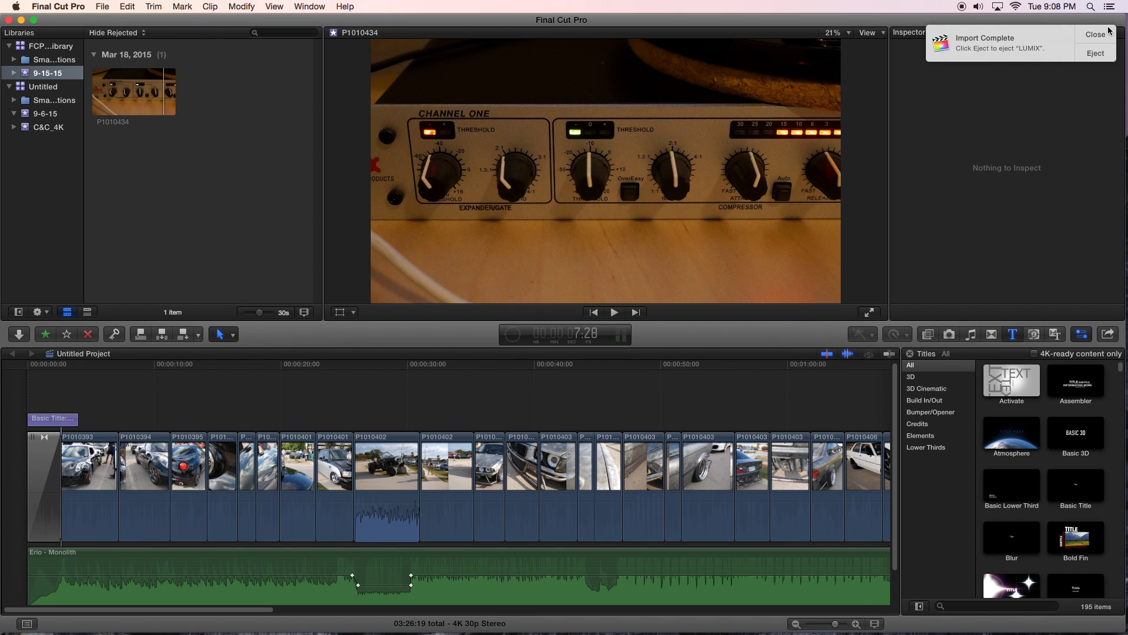
{"action": "left_click", "coordinate": [1094, 36]}
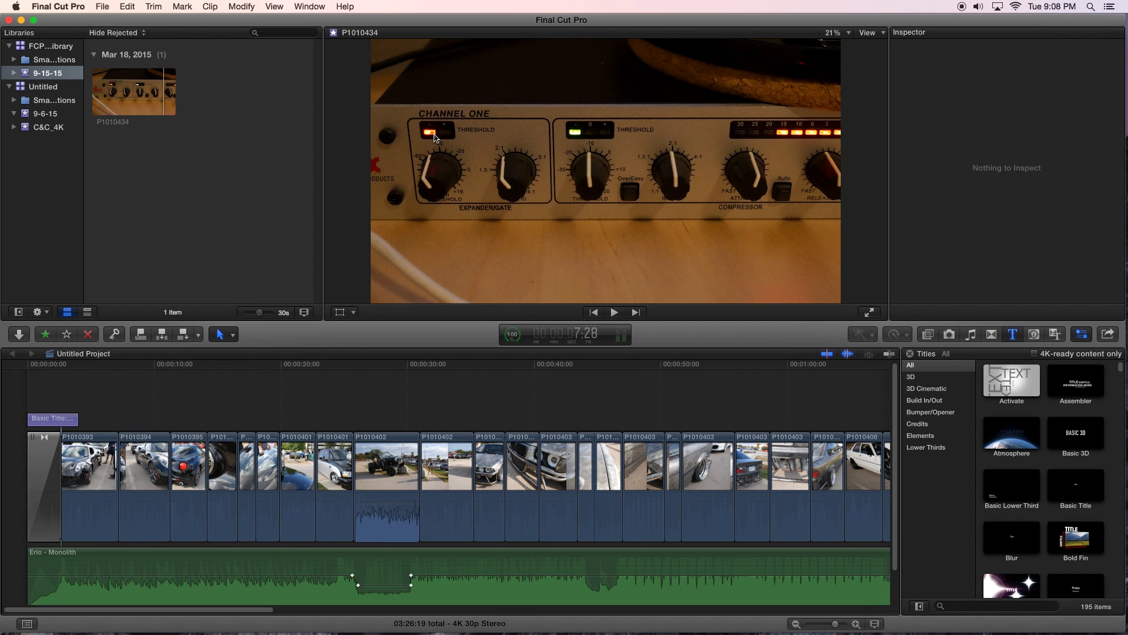
{"action": "left_click", "coordinate": [103, 7]}
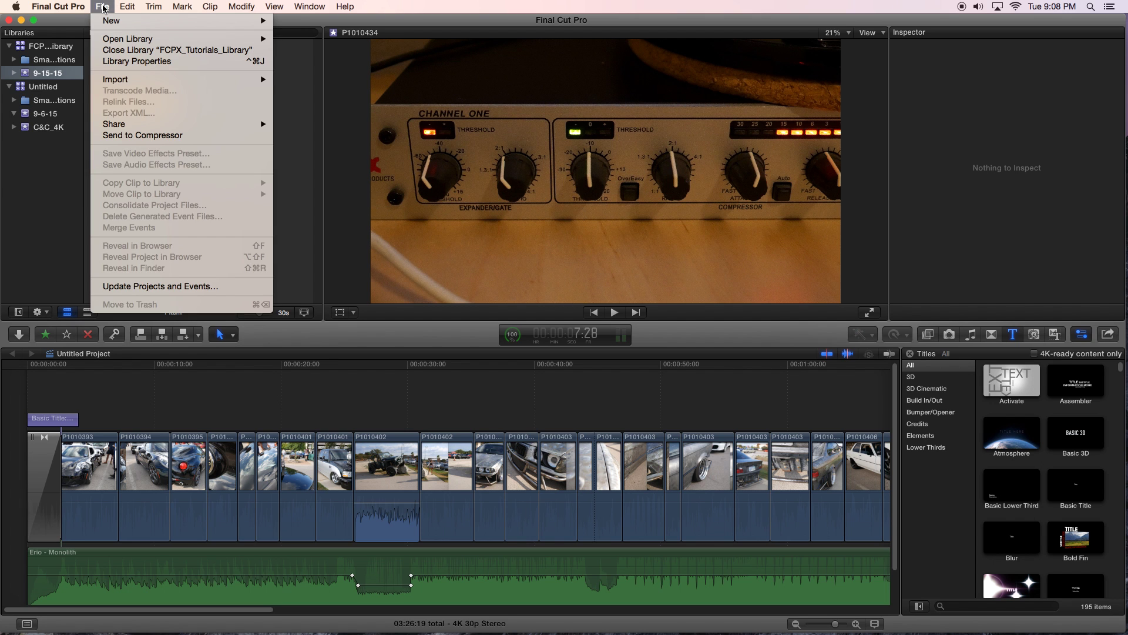
Reopen Media Import and preview P1010393.MP4 from the Desktop's Video > Cars&Coffee folder
{"action": "mouse_move", "coordinate": [147, 83]}
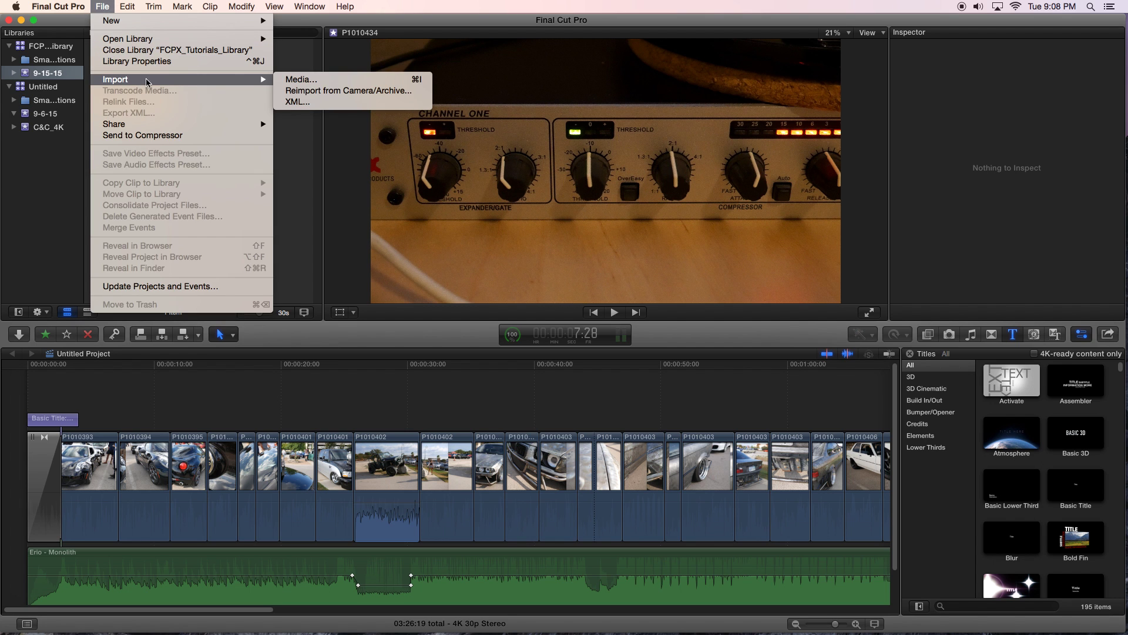
{"action": "left_click", "coordinate": [291, 82]}
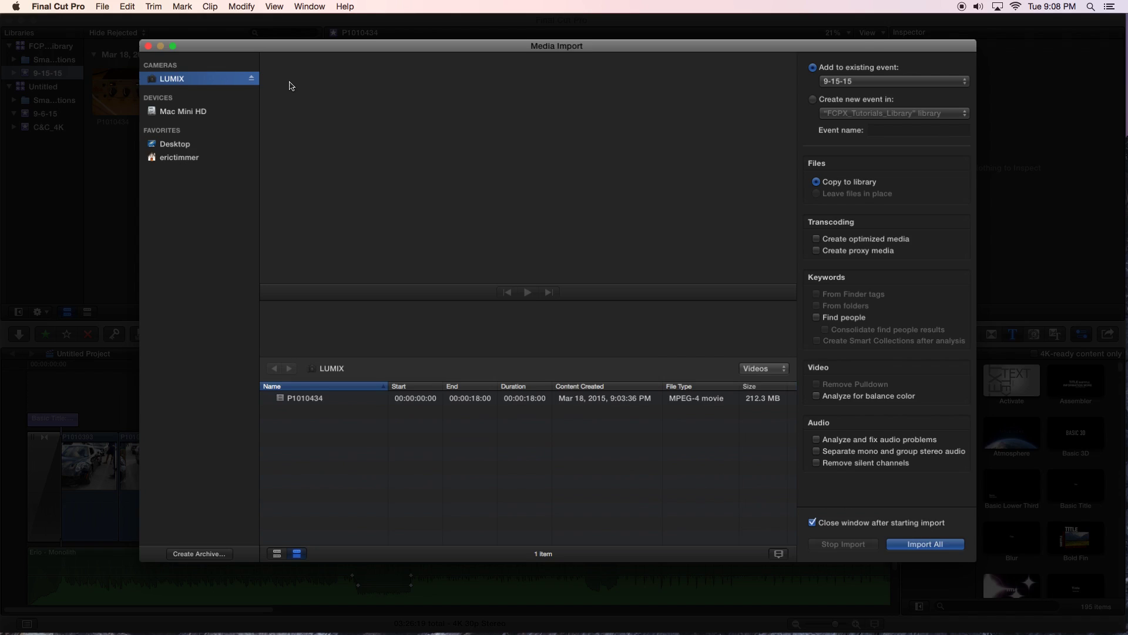
{"action": "left_click", "coordinate": [177, 156]}
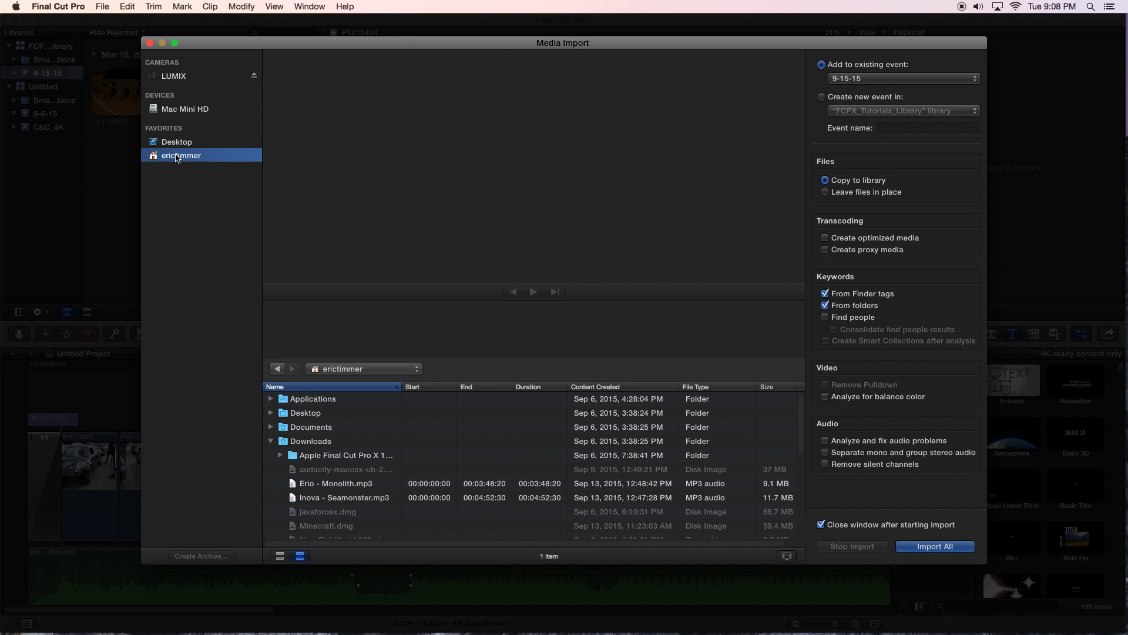
{"action": "left_click", "coordinate": [197, 143]}
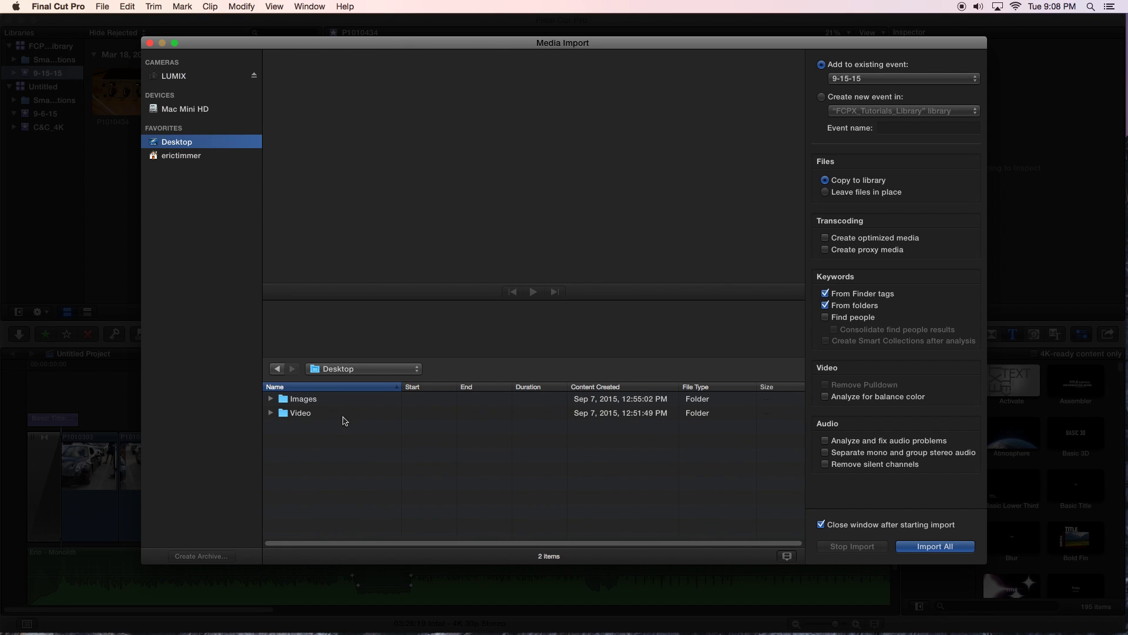
{"action": "double_click", "coordinate": [292, 414]}
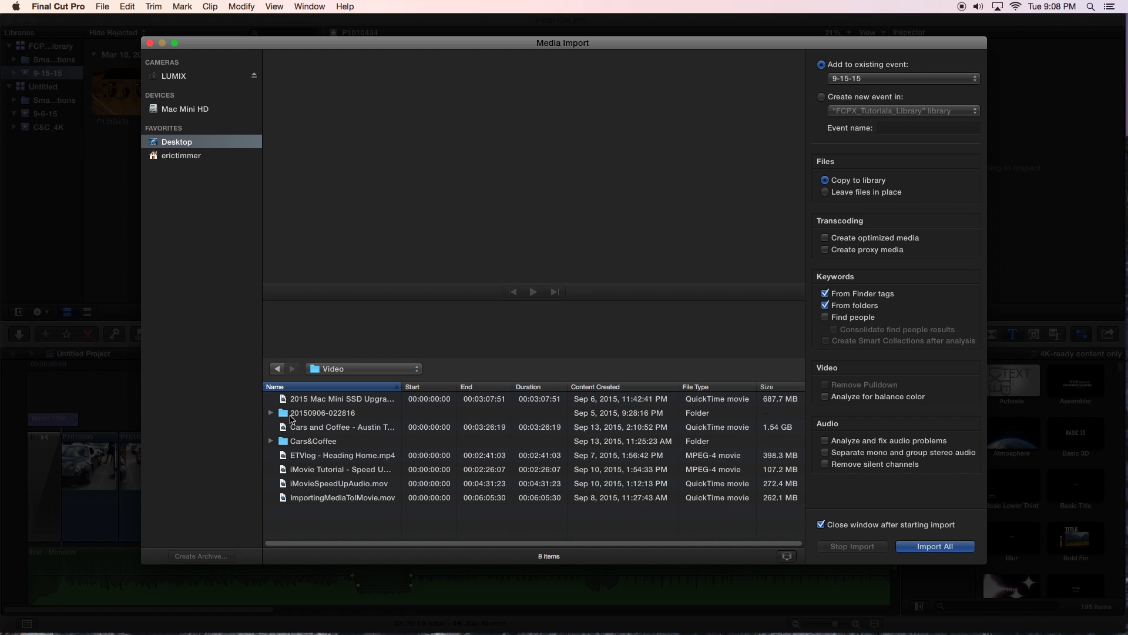
{"action": "left_click", "coordinate": [328, 431]}
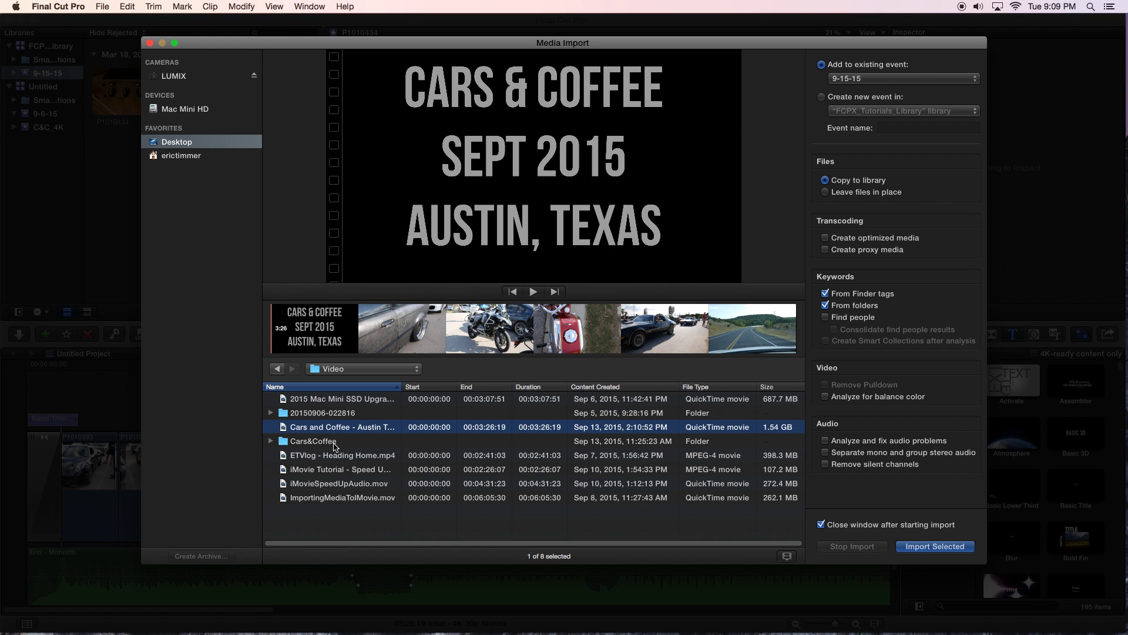
{"action": "left_click", "coordinate": [271, 441]}
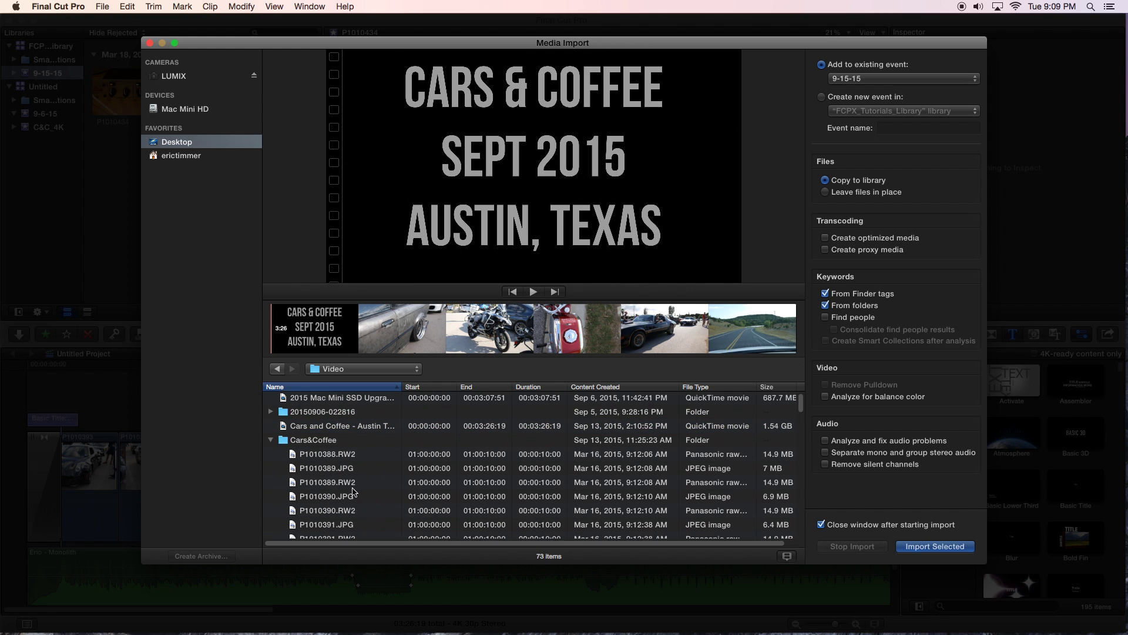
{"action": "scroll", "coordinate": [352, 482], "scroll_direction": "down", "scroll_amount": 3}
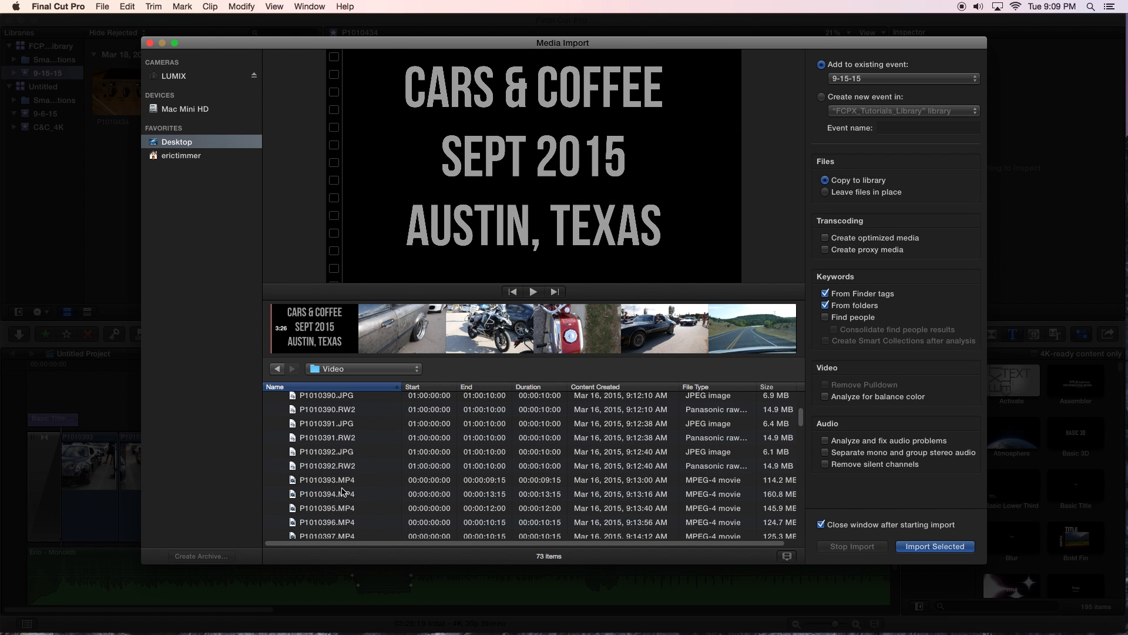
{"action": "left_click", "coordinate": [341, 482]}
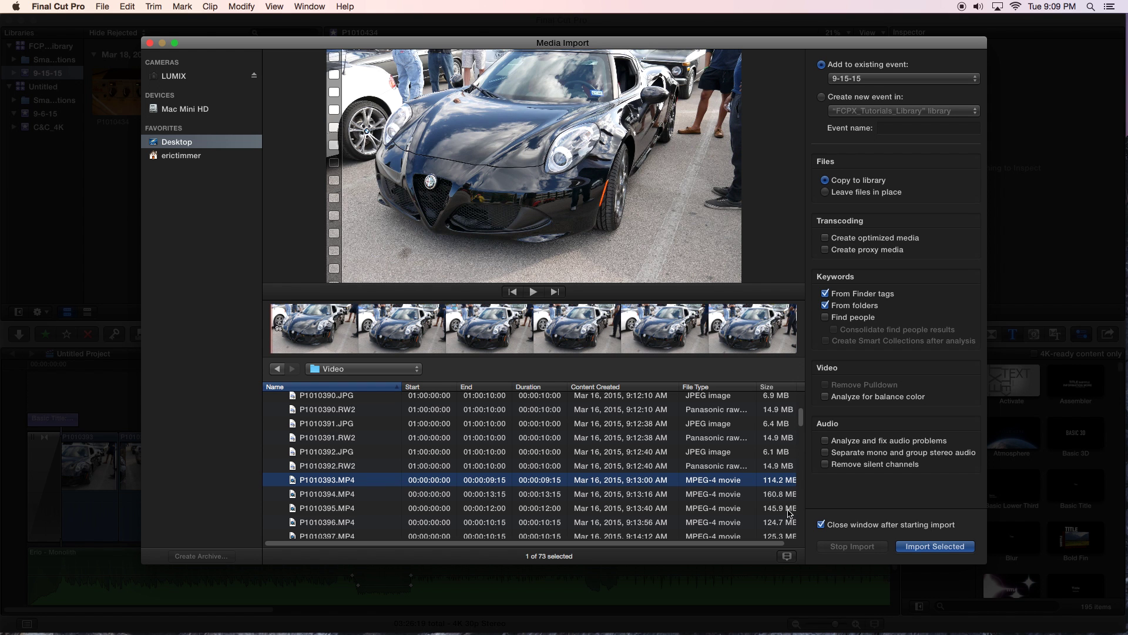
{"action": "left_click", "coordinate": [928, 550]}
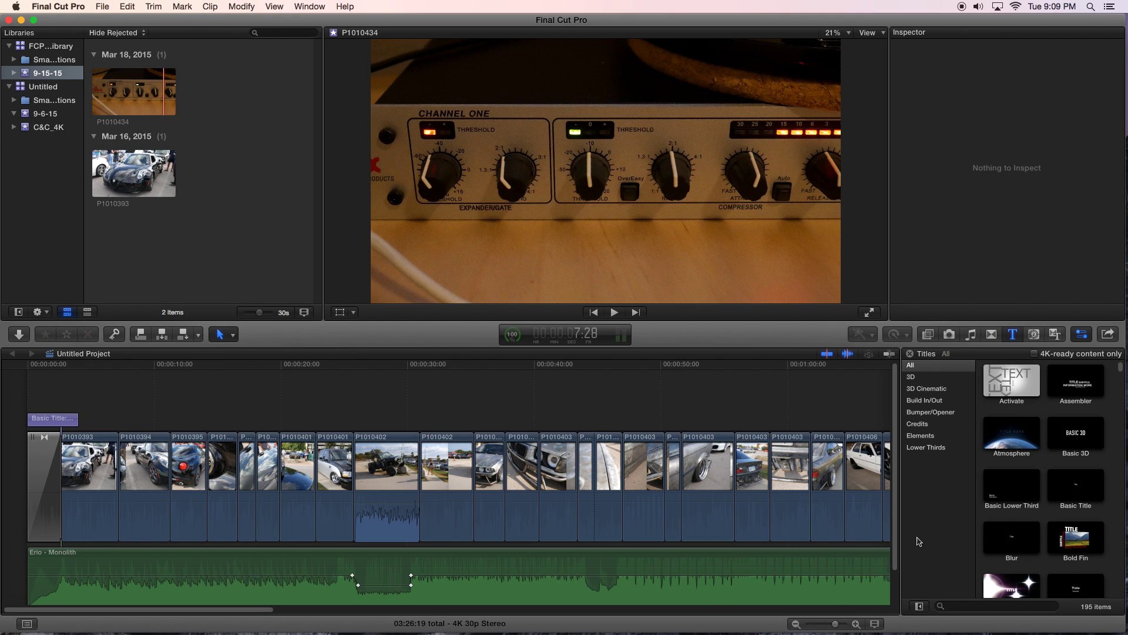
{"action": "left_click", "coordinate": [134, 173]}
{"action": "left_click", "coordinate": [132, 110]}
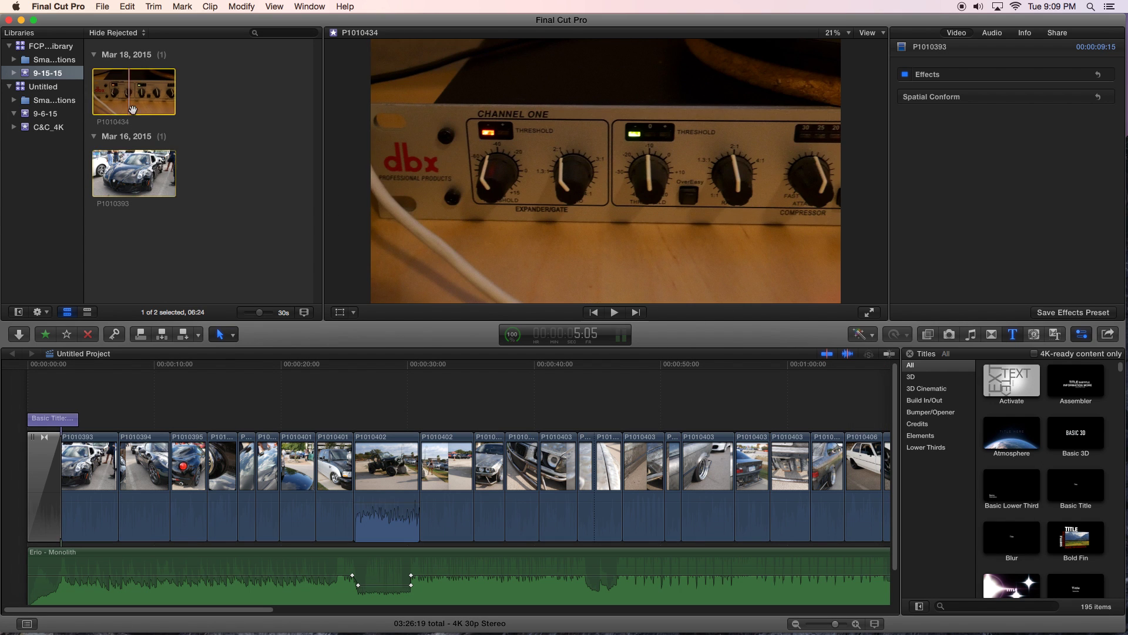
{"action": "left_click", "coordinate": [133, 173]}
{"action": "left_click", "coordinate": [133, 111]}
{"action": "left_click", "coordinate": [147, 176]}
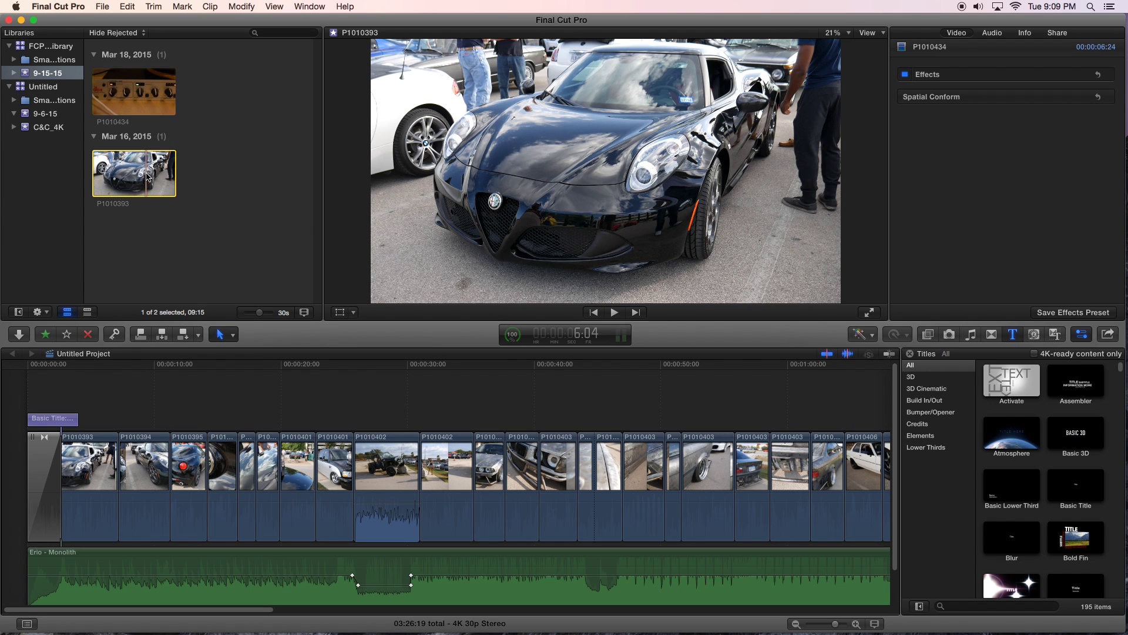
{"action": "left_click", "coordinate": [197, 223]}
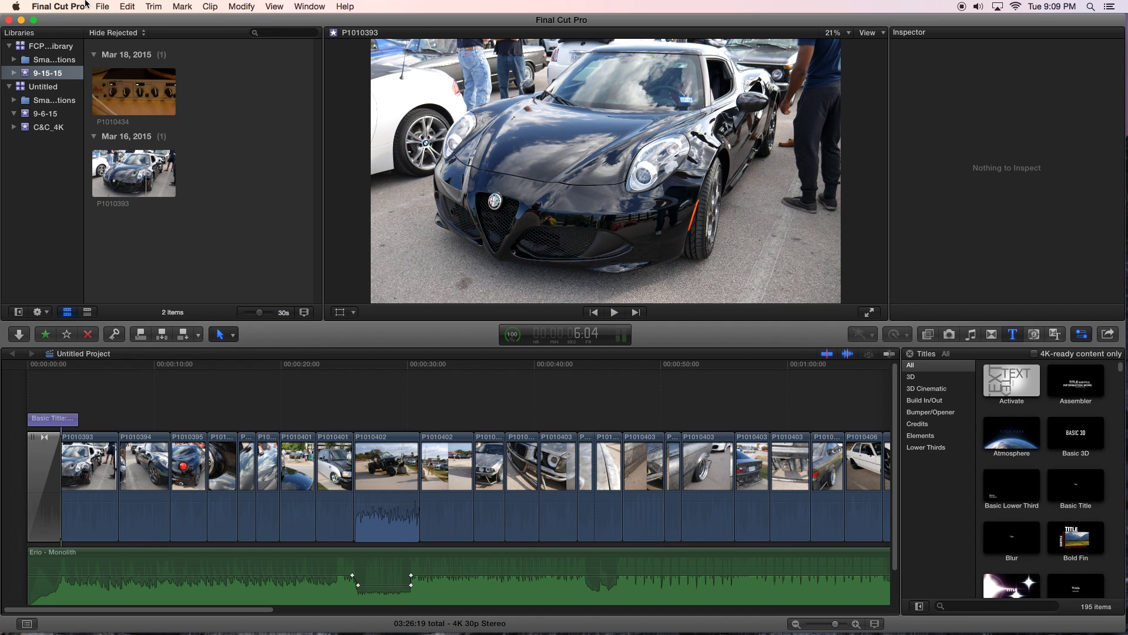
{"action": "left_click", "coordinate": [104, 7]}
{"action": "mouse_move", "coordinate": [135, 78]}
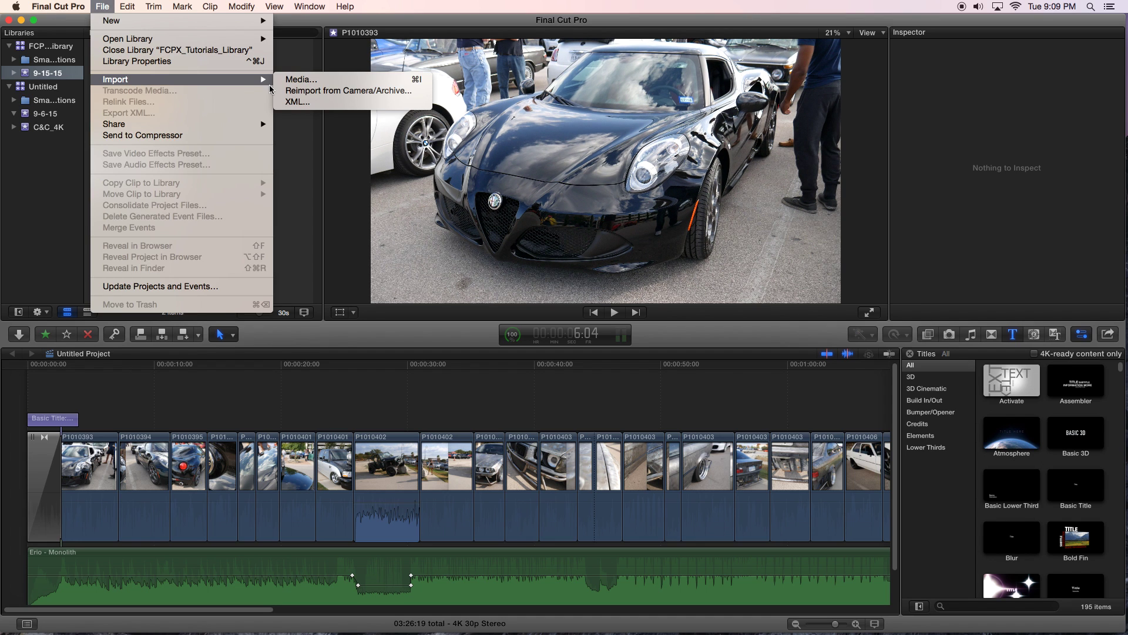
{"action": "left_click", "coordinate": [304, 54]}
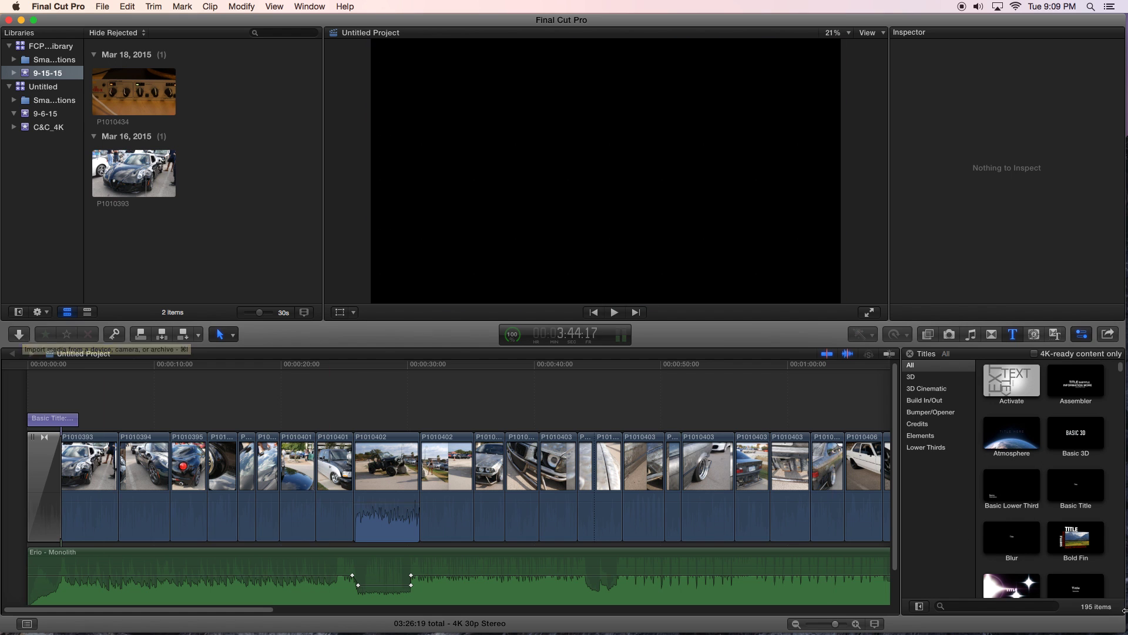
Shrink the Final Cut Pro window and open Desktop > Video > Cars&Coffee in Finder
{"action": "left_click_drag", "start_coordinate": [945, 590], "coordinate": [1000, 591]}
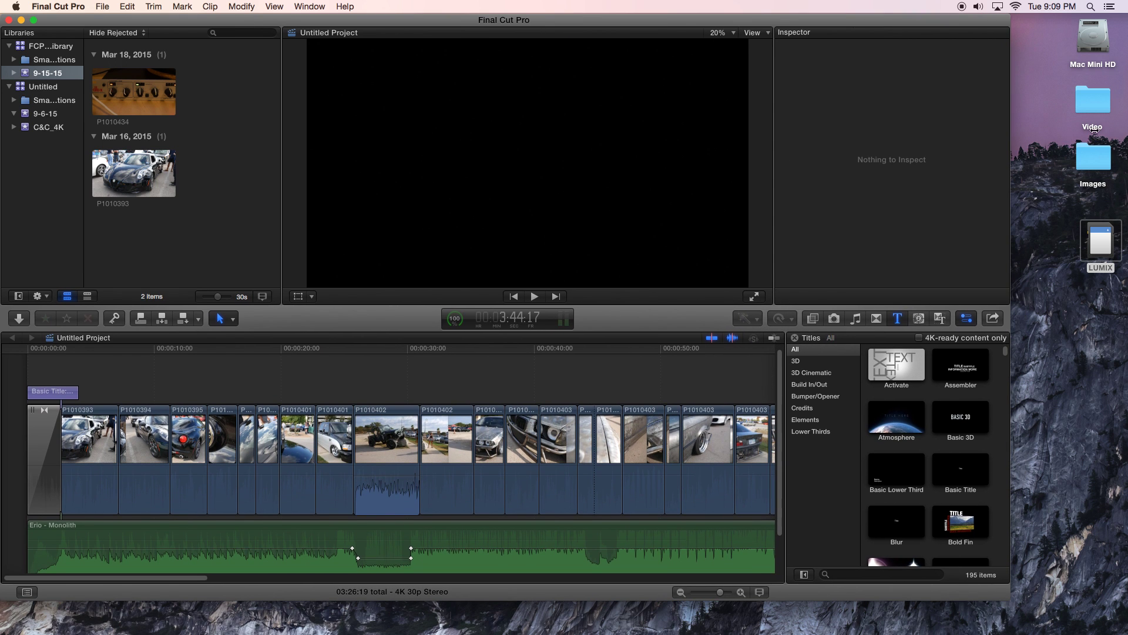
{"action": "double_click", "coordinate": [1092, 105]}
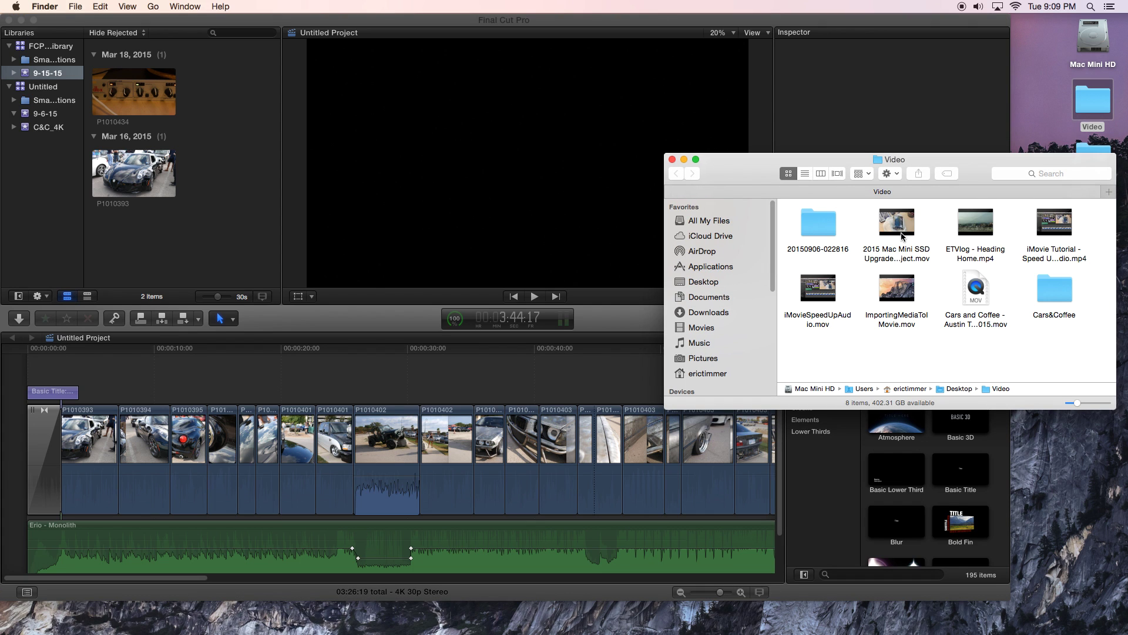
{"action": "mouse_move", "coordinate": [911, 229]}
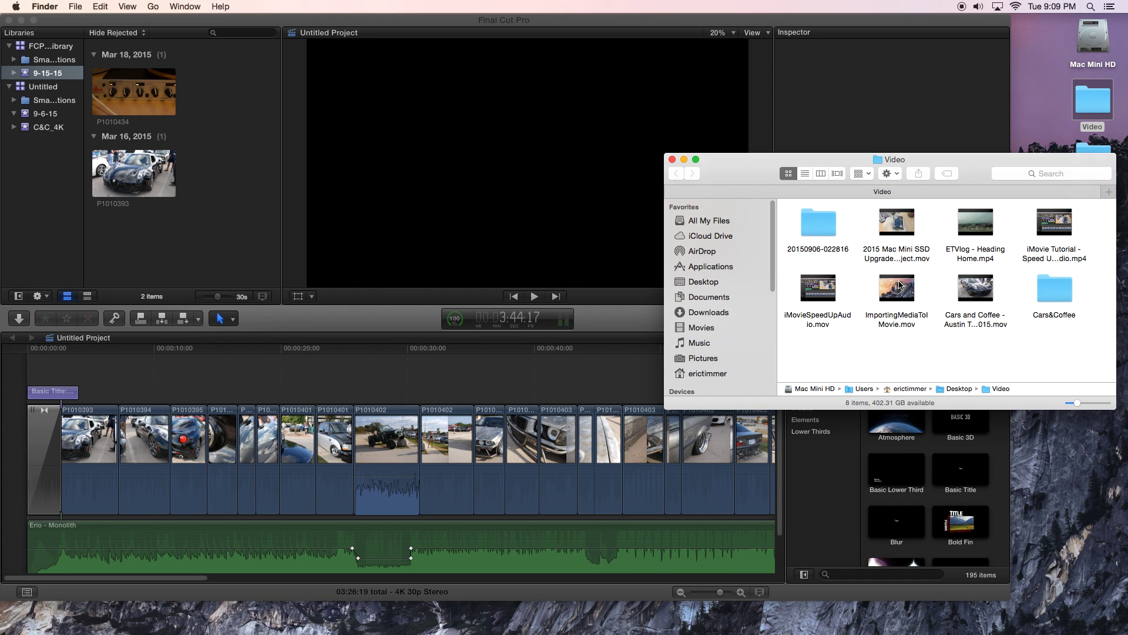
{"action": "mouse_move", "coordinate": [909, 297]}
{"action": "left_click", "coordinate": [826, 228]}
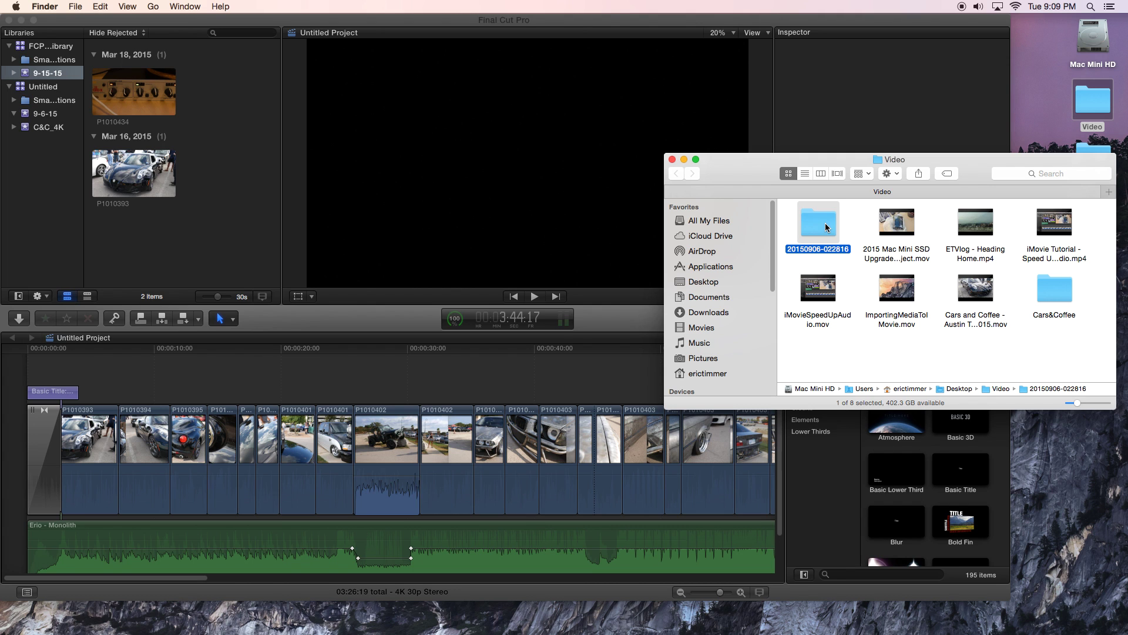
{"action": "left_click", "coordinate": [1051, 301]}
{"action": "double_click", "coordinate": [1051, 301]}
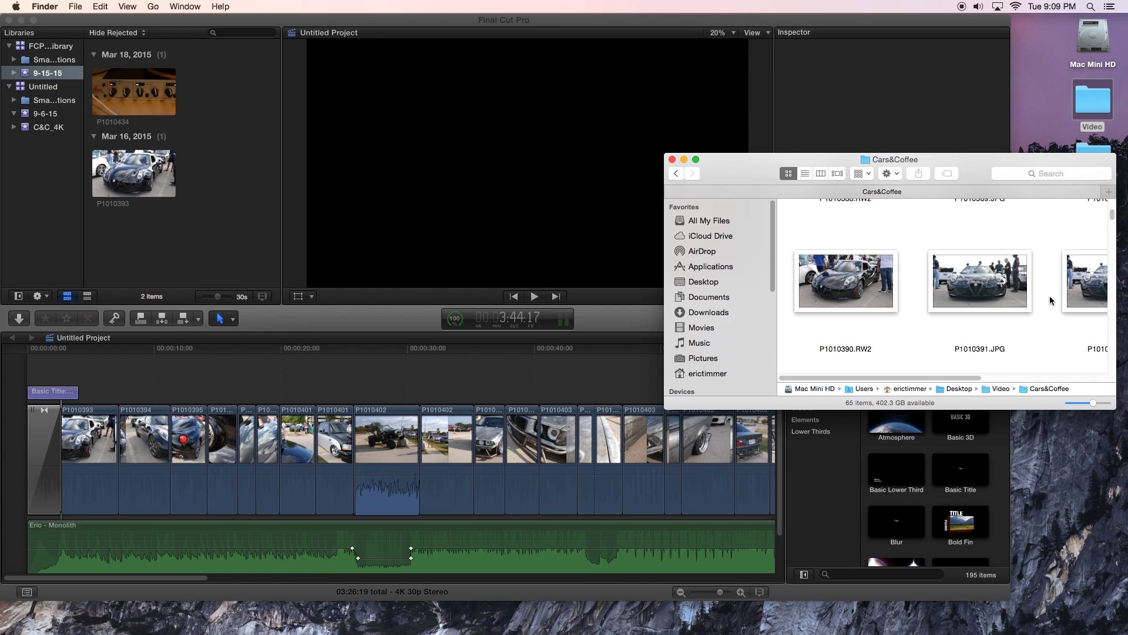
Drag P1010433.MP4 into the 9-15-15 event browser and close the Finder window
{"action": "scroll", "coordinate": [1042, 301], "scroll_direction": "down", "scroll_amount": 5}
{"action": "left_click", "coordinate": [858, 304]}
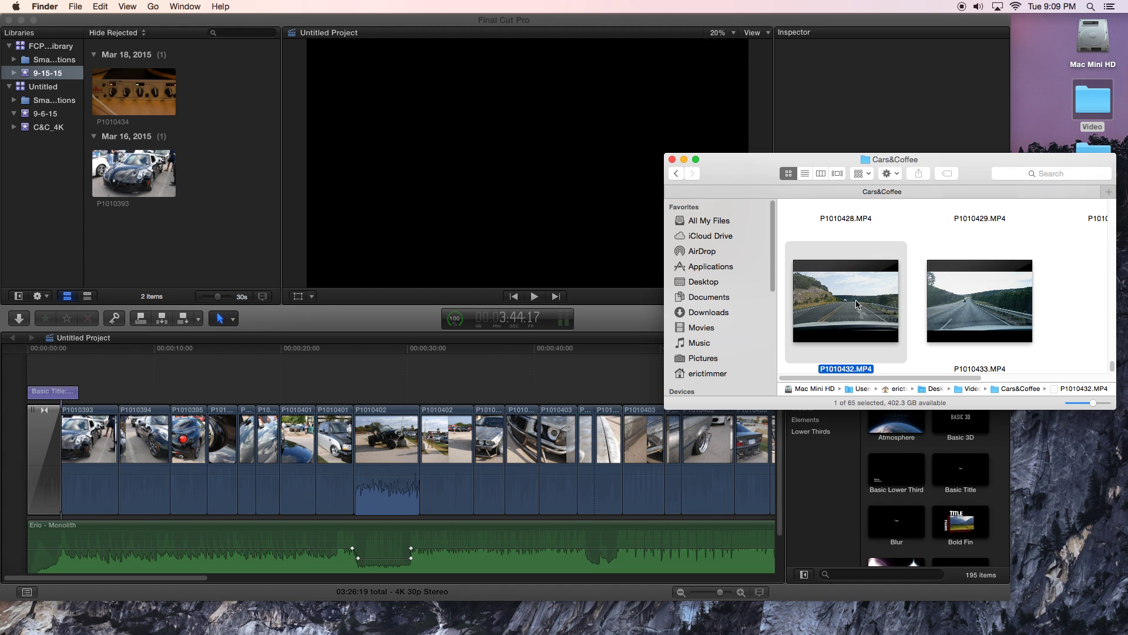
{"action": "left_click", "coordinate": [964, 301]}
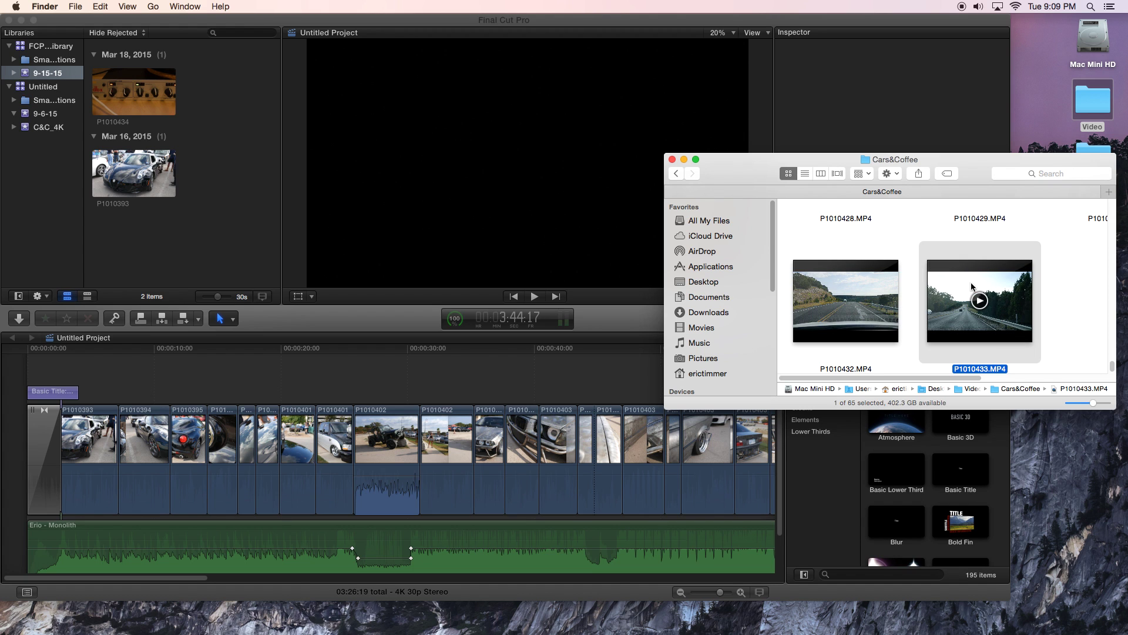
{"action": "left_click_drag", "start_coordinate": [1005, 303], "coordinate": [197, 229]}
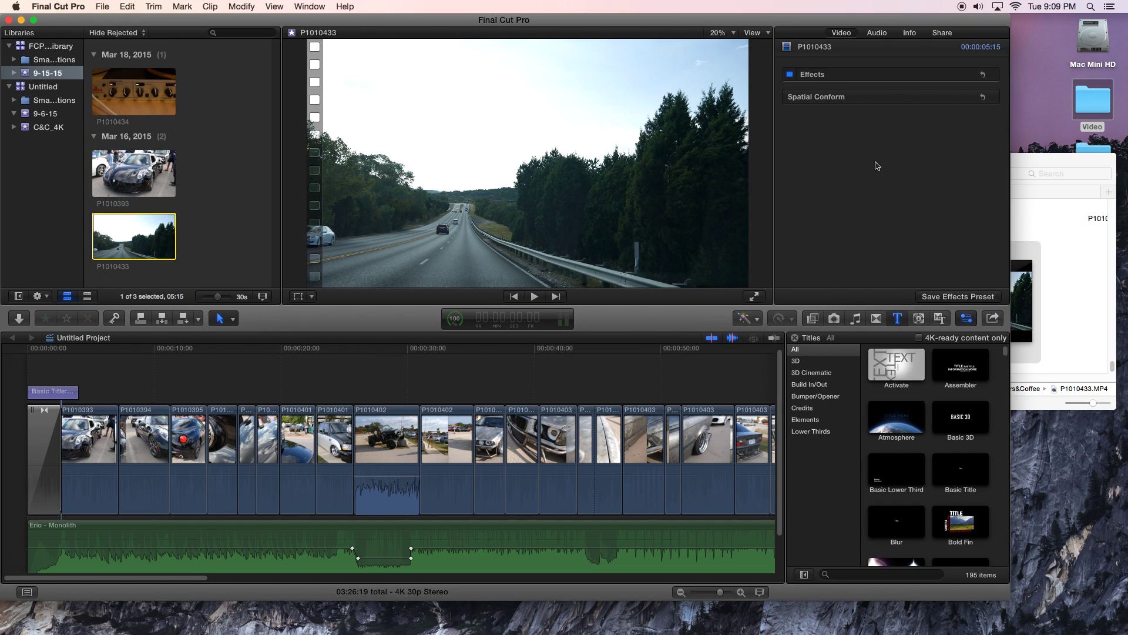
{"action": "left_click", "coordinate": [1034, 166]}
{"action": "left_click", "coordinate": [674, 160]}
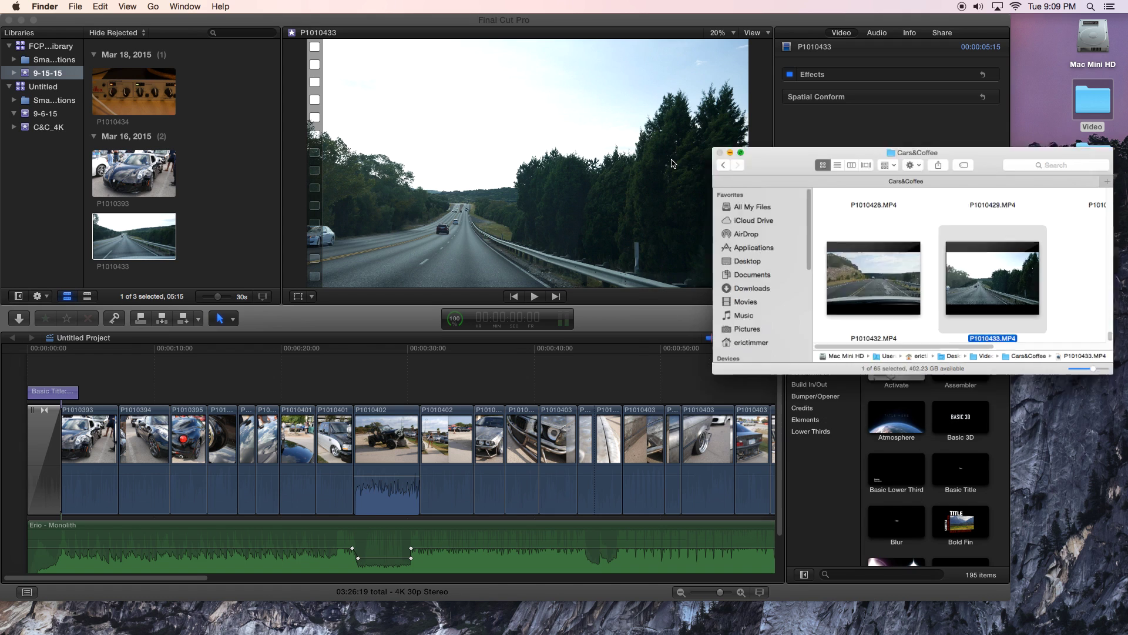
{"action": "mouse_move", "coordinate": [714, 631]}
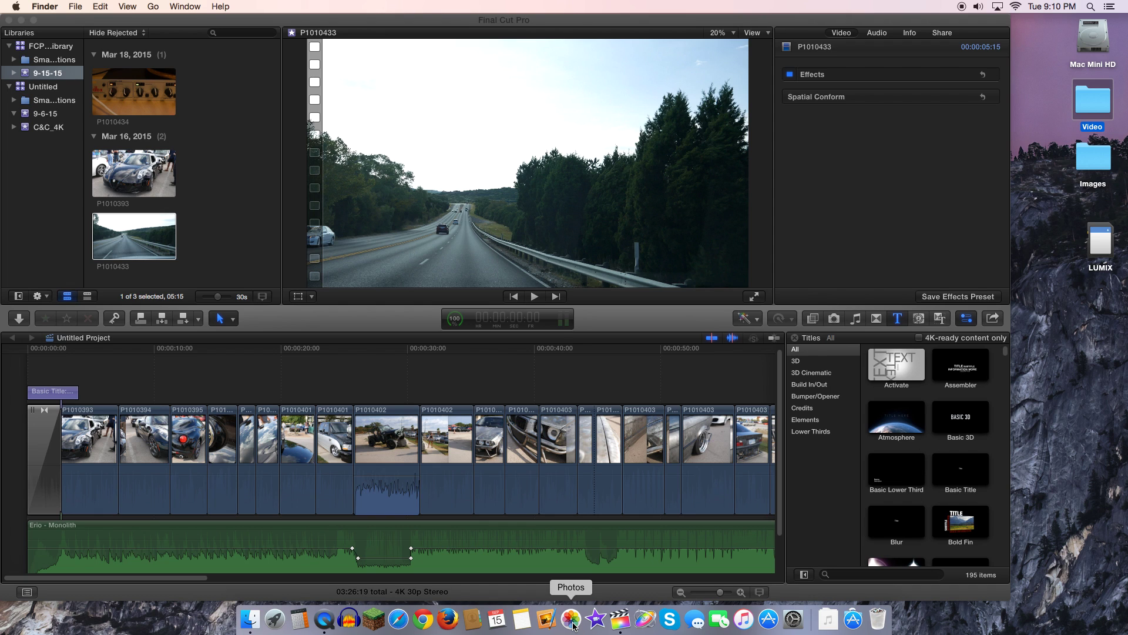
Add the 0:39 clip P1010385 from the Photos Mar 14 moment to event 9-15-15
{"action": "left_click", "coordinate": [834, 319]}
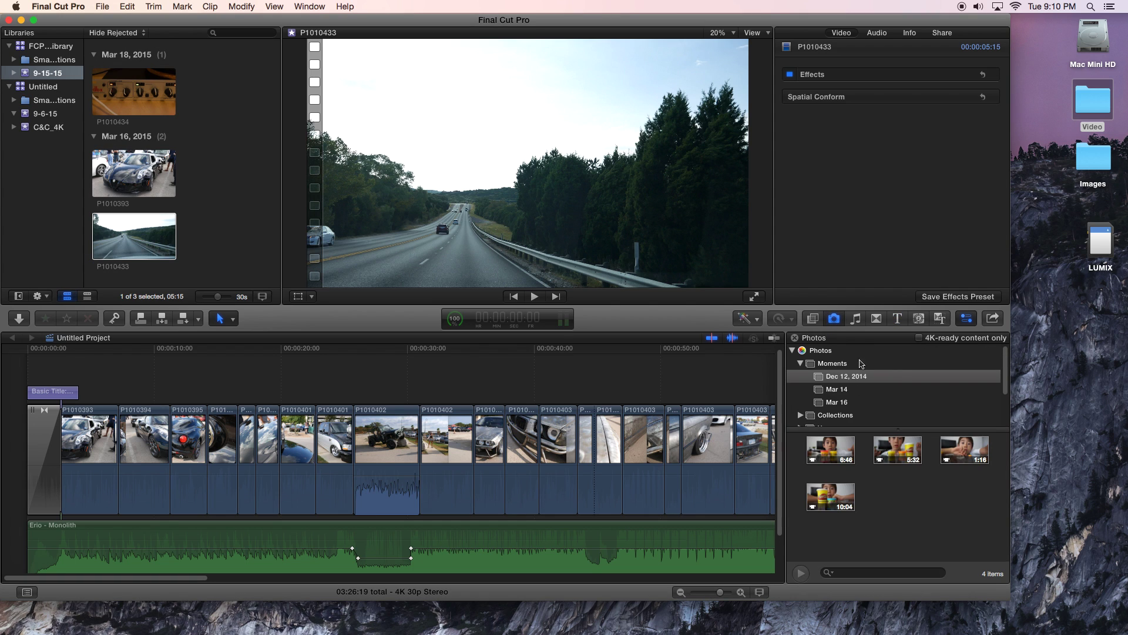
{"action": "left_click", "coordinate": [833, 390]}
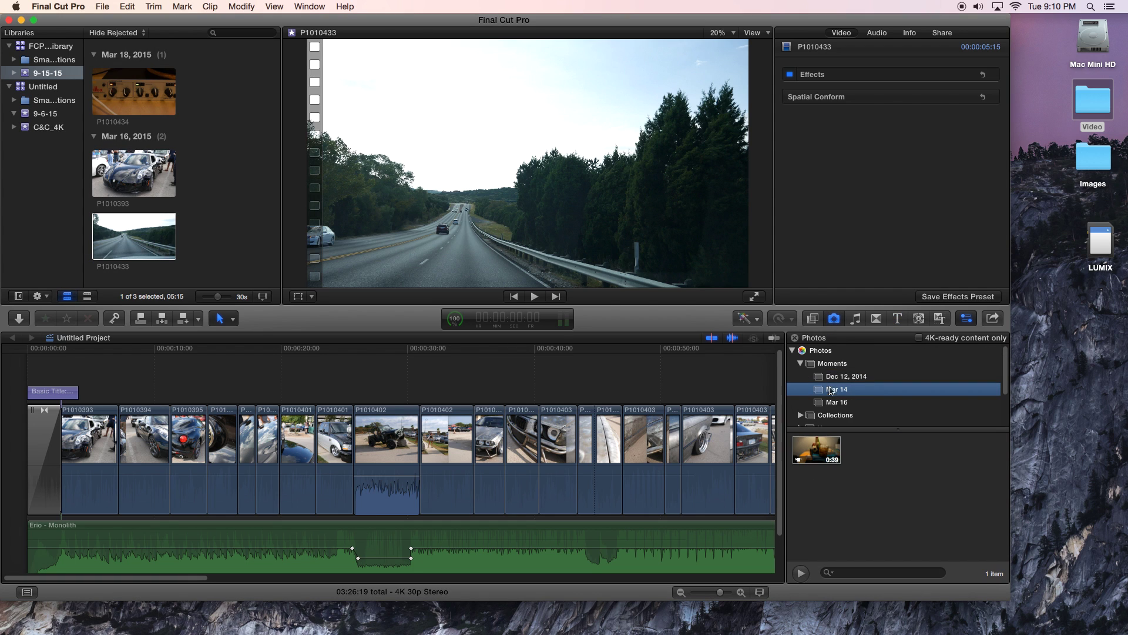
{"action": "left_click", "coordinate": [822, 353]}
{"action": "left_click", "coordinate": [833, 366]}
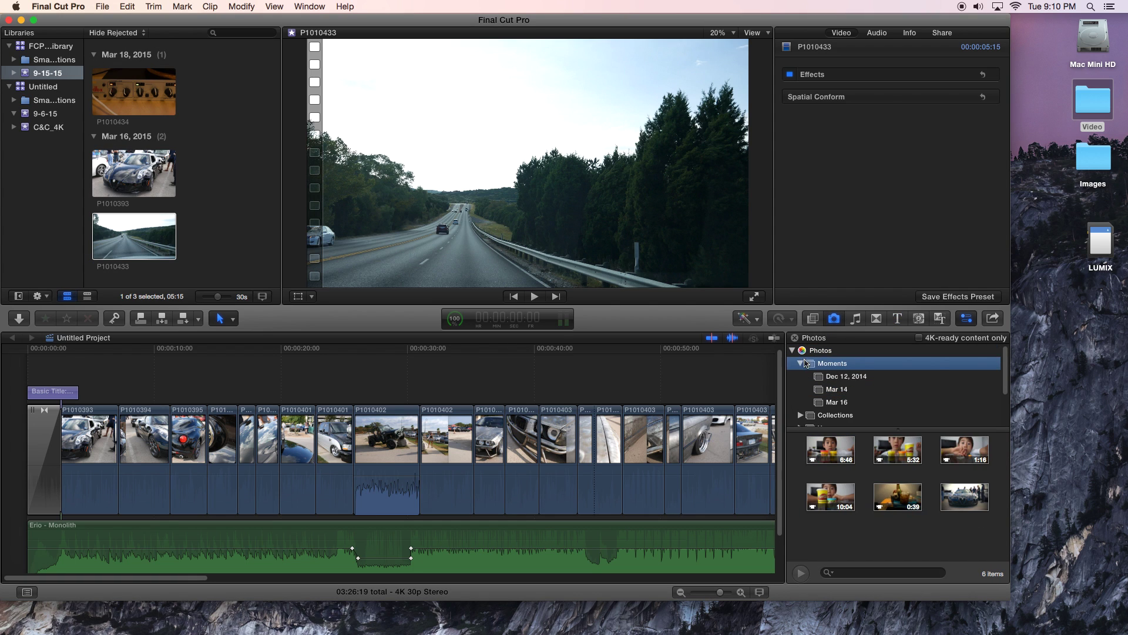
{"action": "left_click", "coordinate": [833, 377]}
{"action": "left_click", "coordinate": [836, 391]}
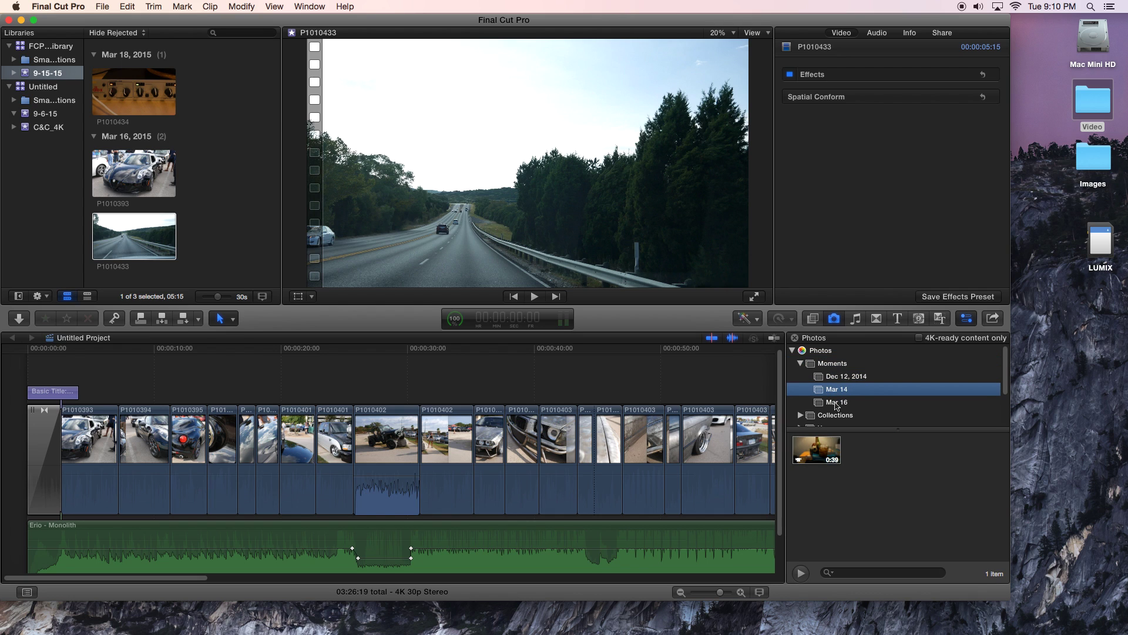
{"action": "left_click", "coordinate": [832, 462]}
{"action": "left_click_drag", "start_coordinate": [820, 453], "coordinate": [227, 195]}
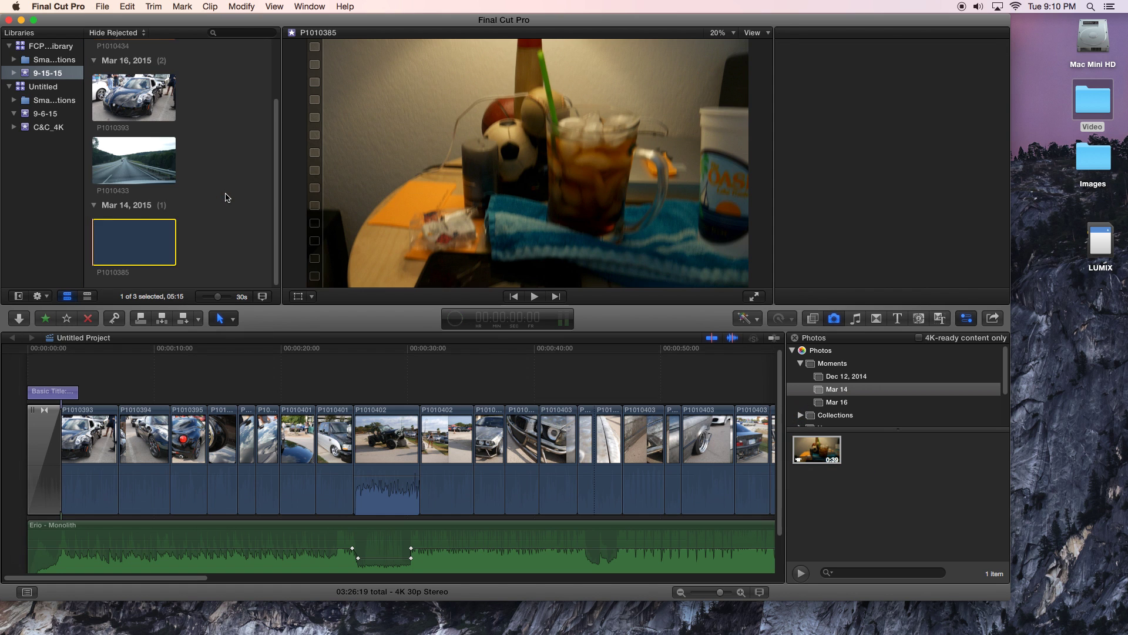
{"action": "left_click", "coordinate": [585, 350]}
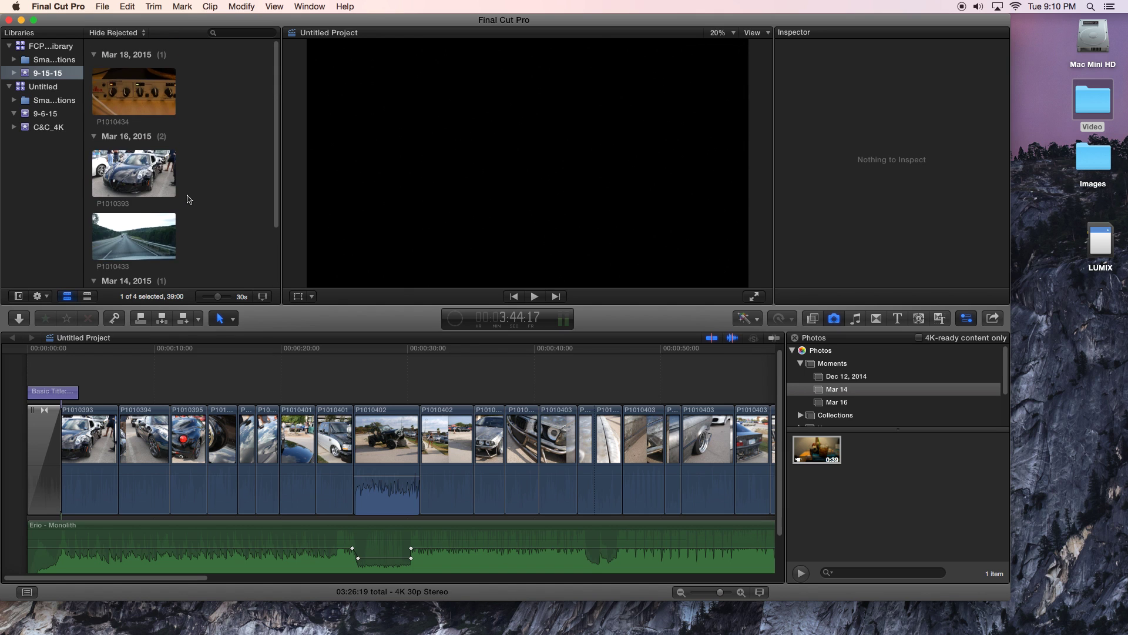
Create the 1080p HD project Import_Media_Project in event 9-15-15
{"action": "scroll", "coordinate": [188, 199], "scroll_direction": "up", "scroll_amount": 3}
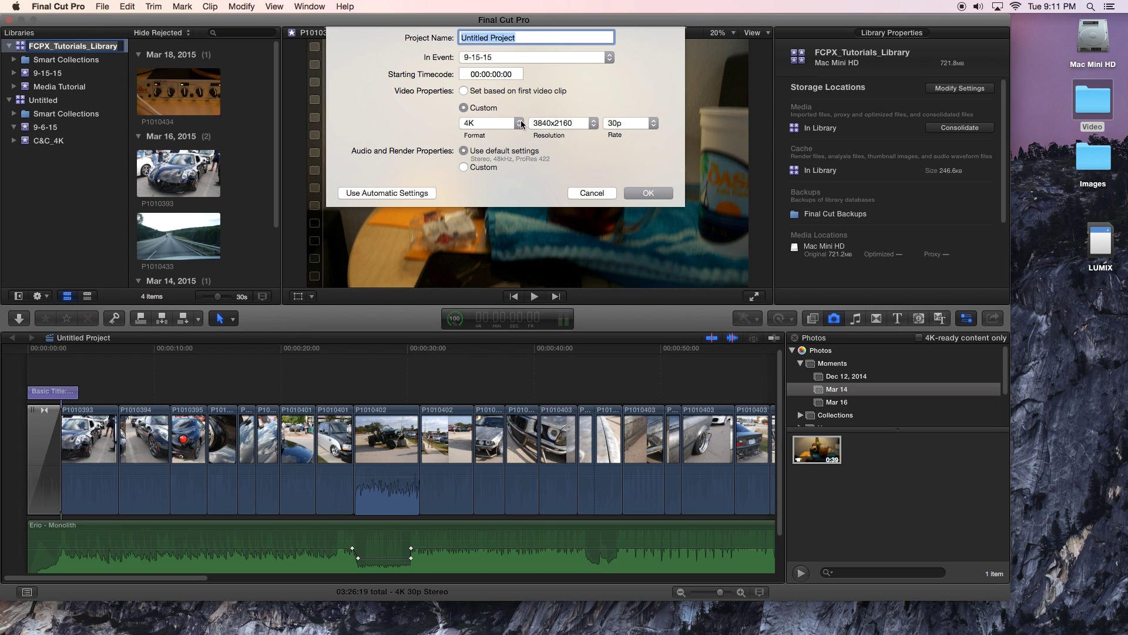
{"action": "left_click", "coordinate": [520, 124]}
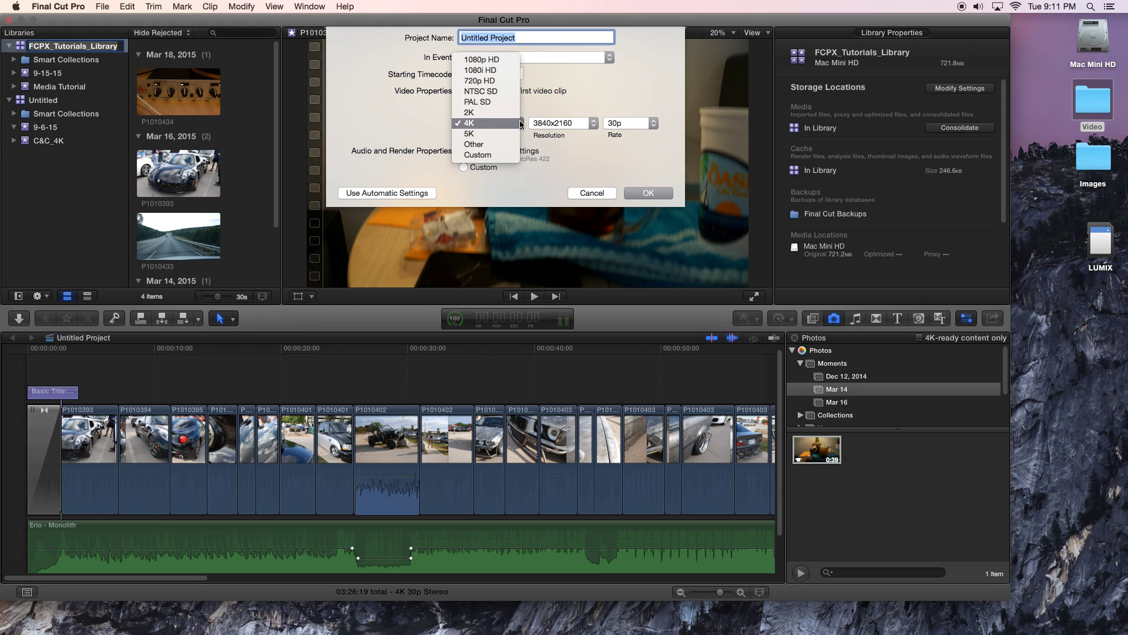
{"action": "left_click", "coordinate": [505, 60]}
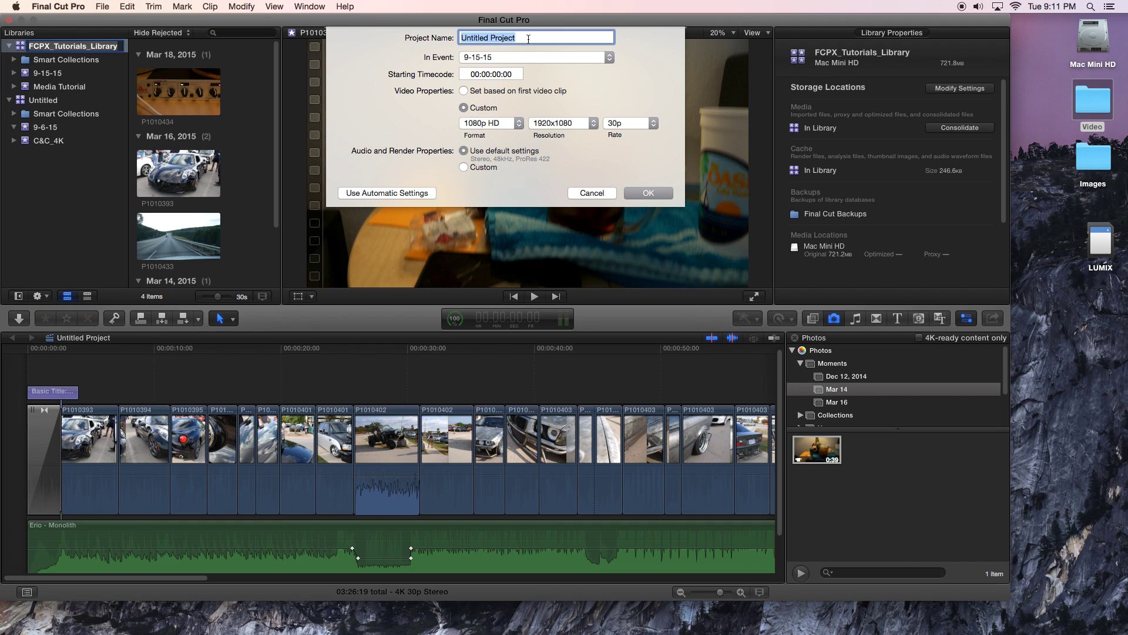
{"action": "type", "text": "Import_Media_Projec"}
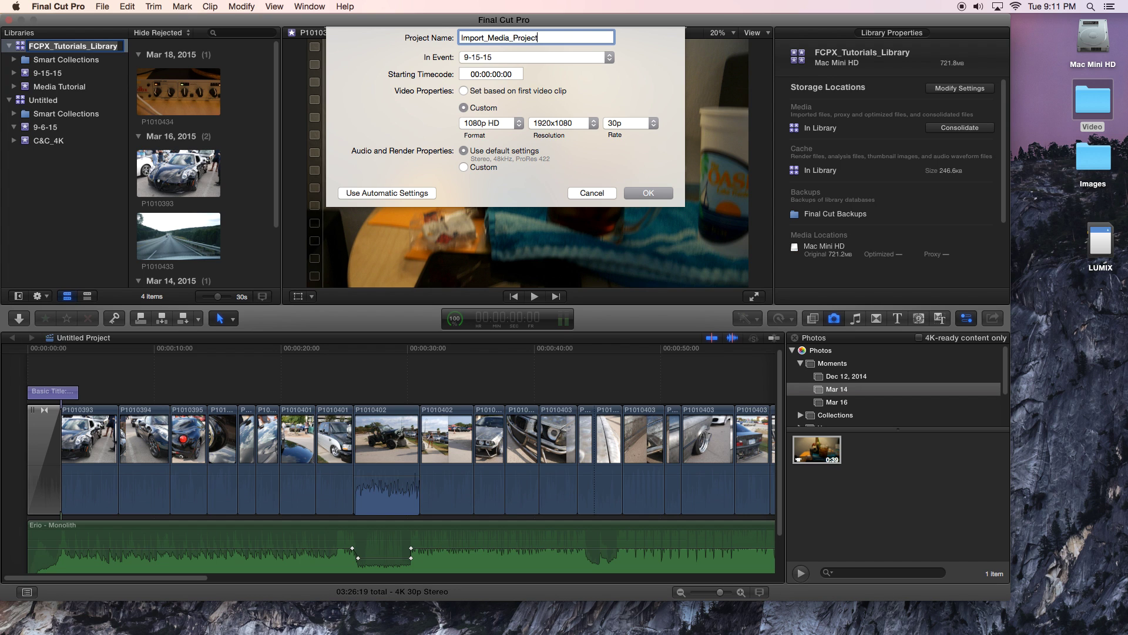
{"action": "left_click", "coordinate": [645, 194]}
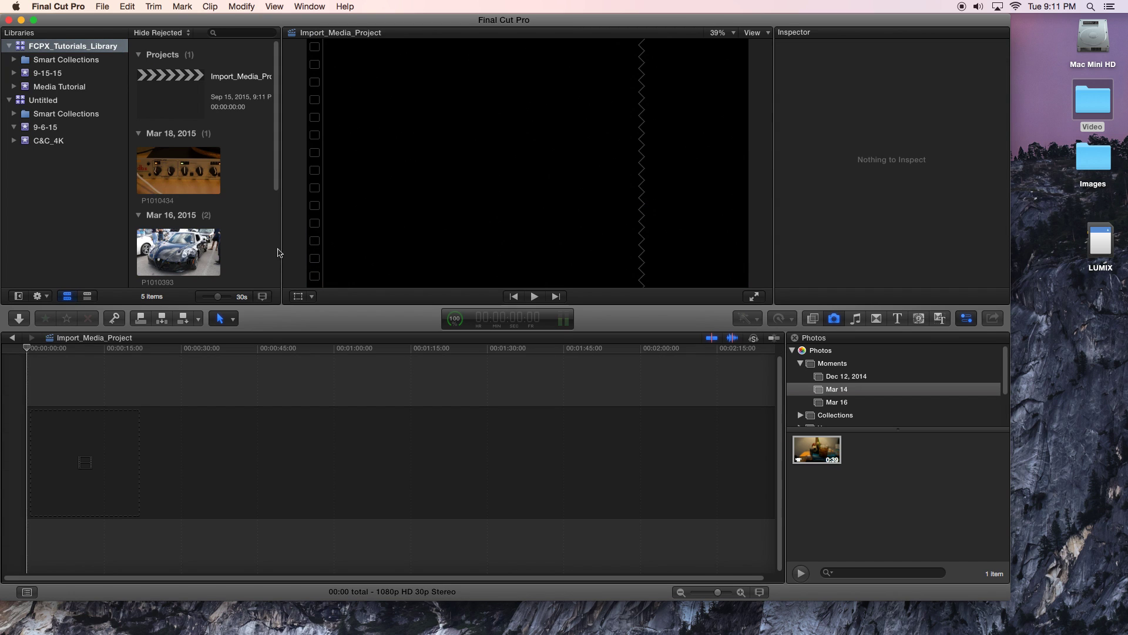
Select Import_Media_Project, preview clips P1010434 and P1010393, then reload P1010434 in the viewer
{"action": "left_click", "coordinate": [172, 83]}
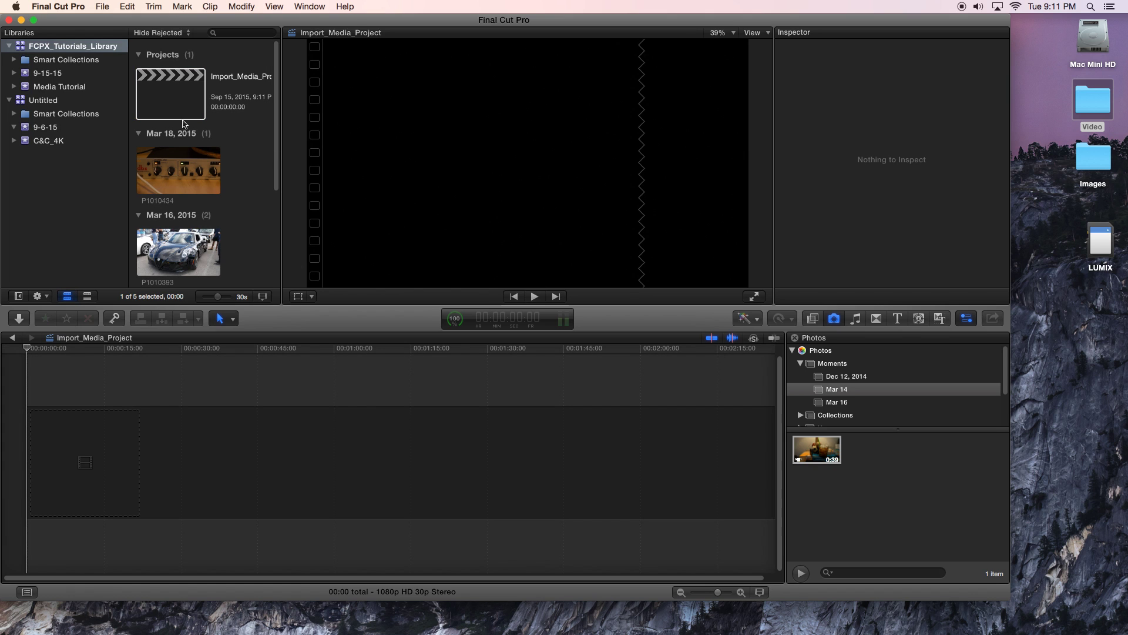
{"action": "scroll", "coordinate": [279, 172], "scroll_direction": "down", "scroll_amount": 5}
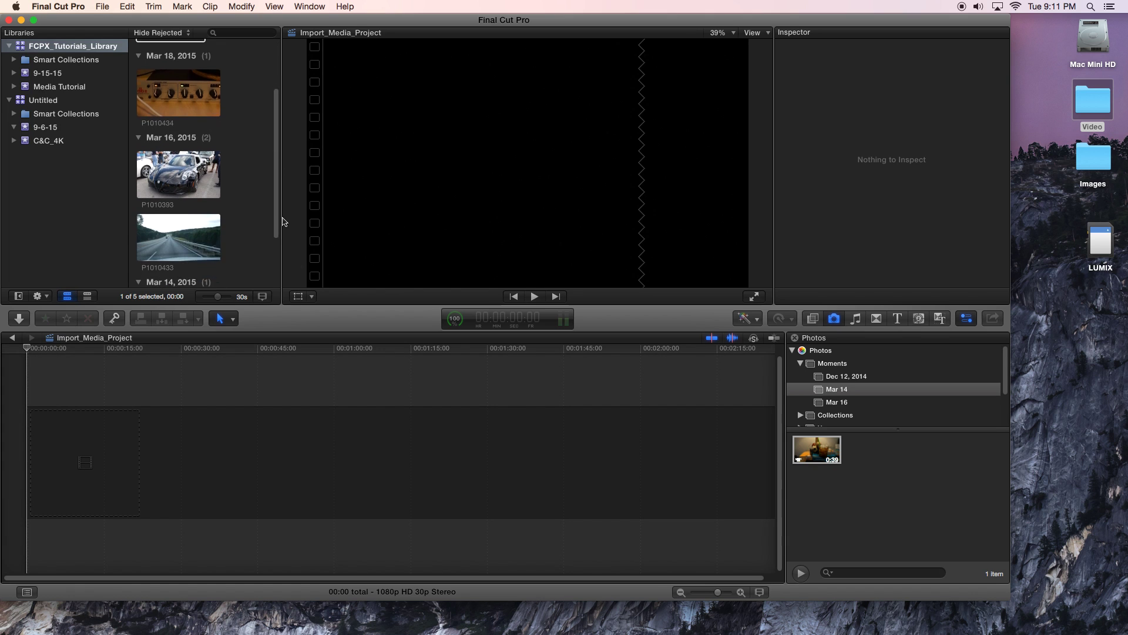
{"action": "scroll", "coordinate": [277, 253], "scroll_direction": "up", "scroll_amount": 5}
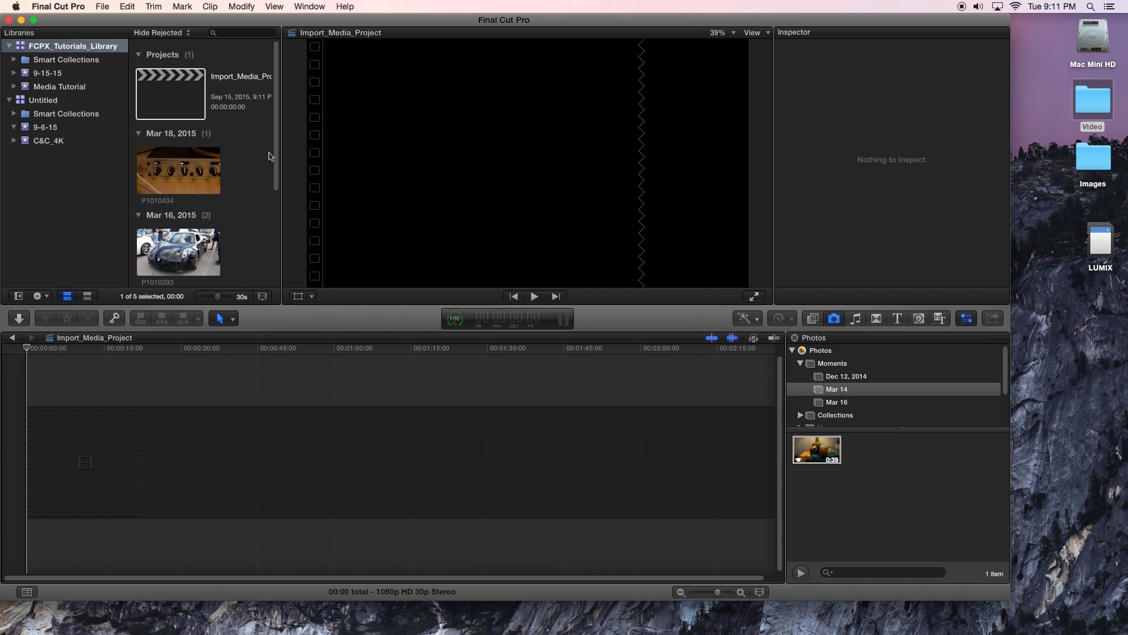
{"action": "left_click", "coordinate": [206, 159]}
{"action": "left_click", "coordinate": [203, 232]}
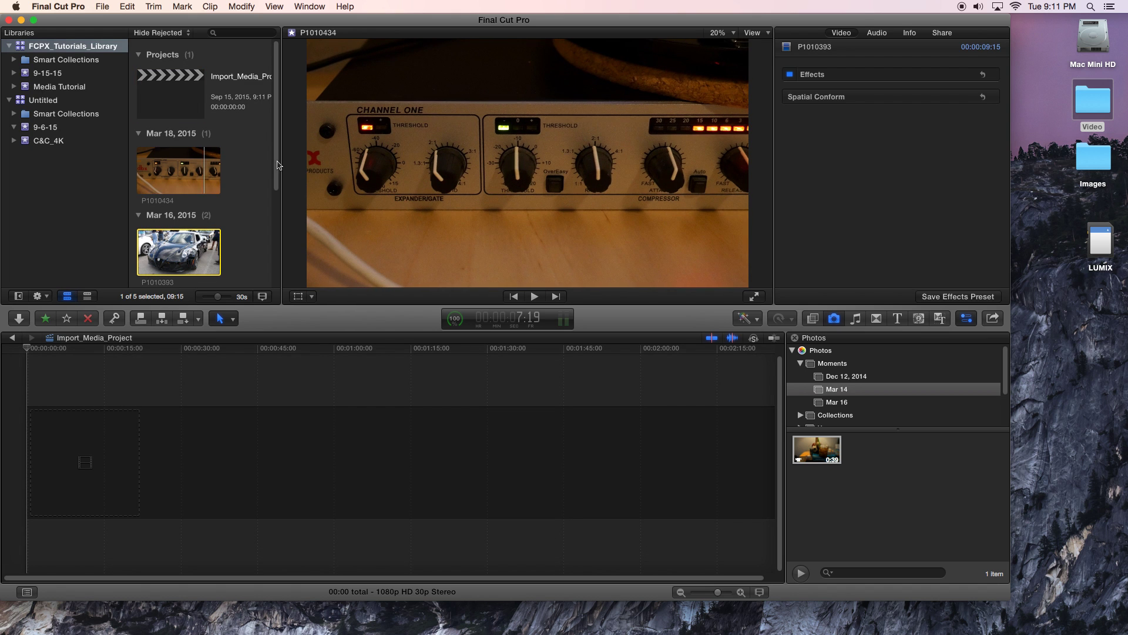
{"action": "scroll", "coordinate": [212, 241], "scroll_direction": "down", "scroll_amount": 4}
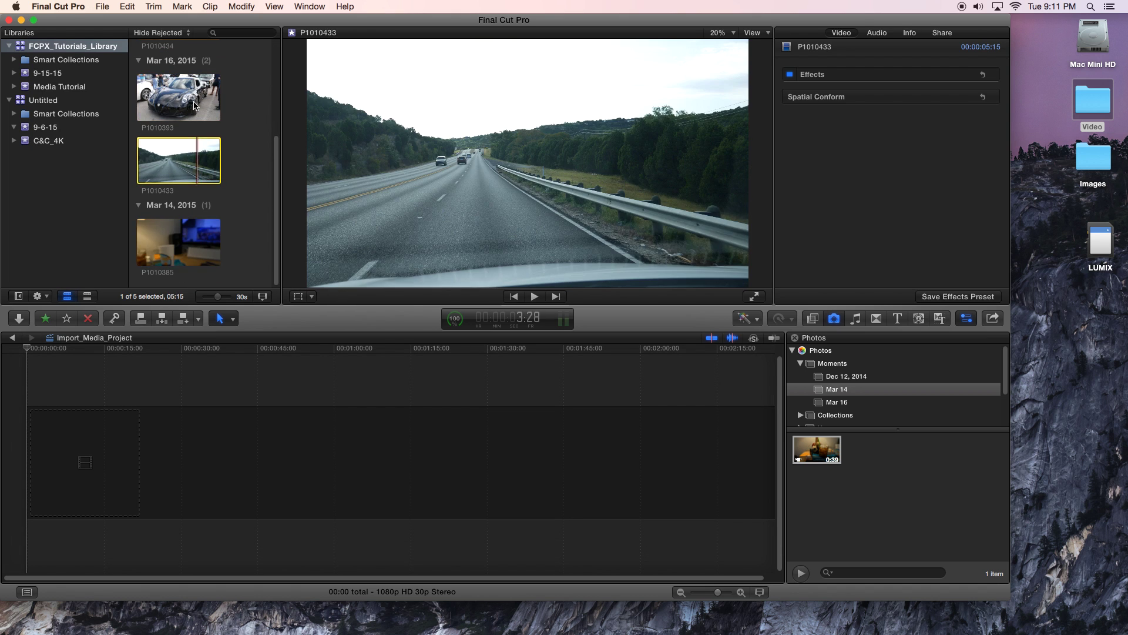
{"action": "scroll", "coordinate": [197, 129], "scroll_direction": "up", "scroll_amount": 3}
{"action": "scroll", "coordinate": [196, 105], "scroll_direction": "up", "scroll_amount": 1}
{"action": "left_click", "coordinate": [198, 97]}
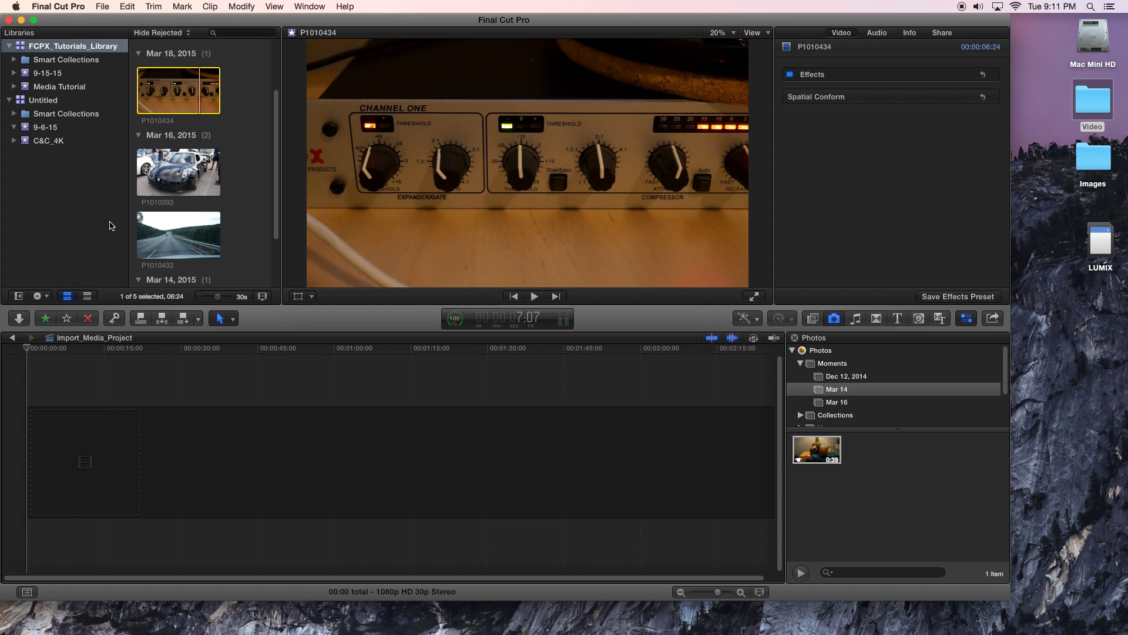
Import Erio - Monolith.mp3 from the home folder into event 9-15-15
{"action": "left_click", "coordinate": [27, 316]}
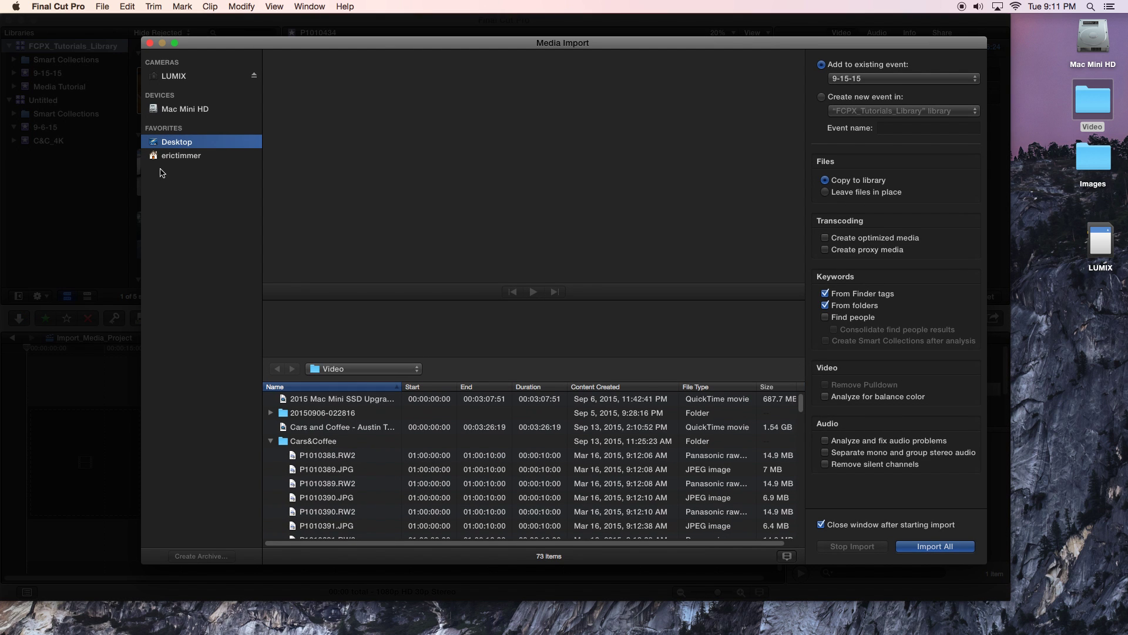
{"action": "left_click", "coordinate": [176, 157]}
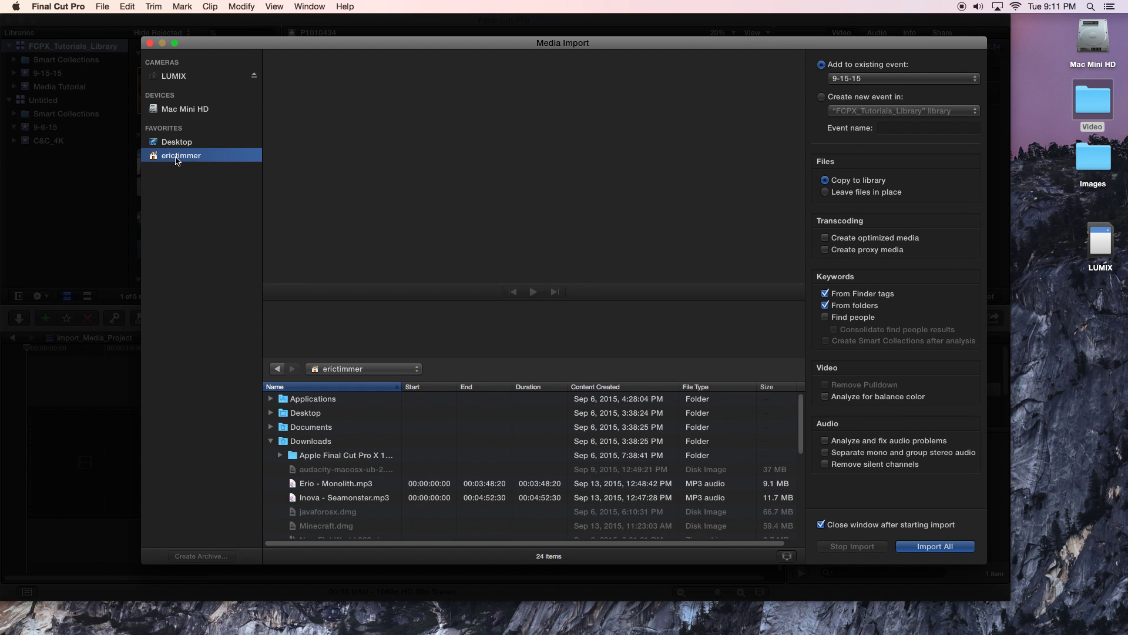
{"action": "left_click", "coordinate": [337, 485]}
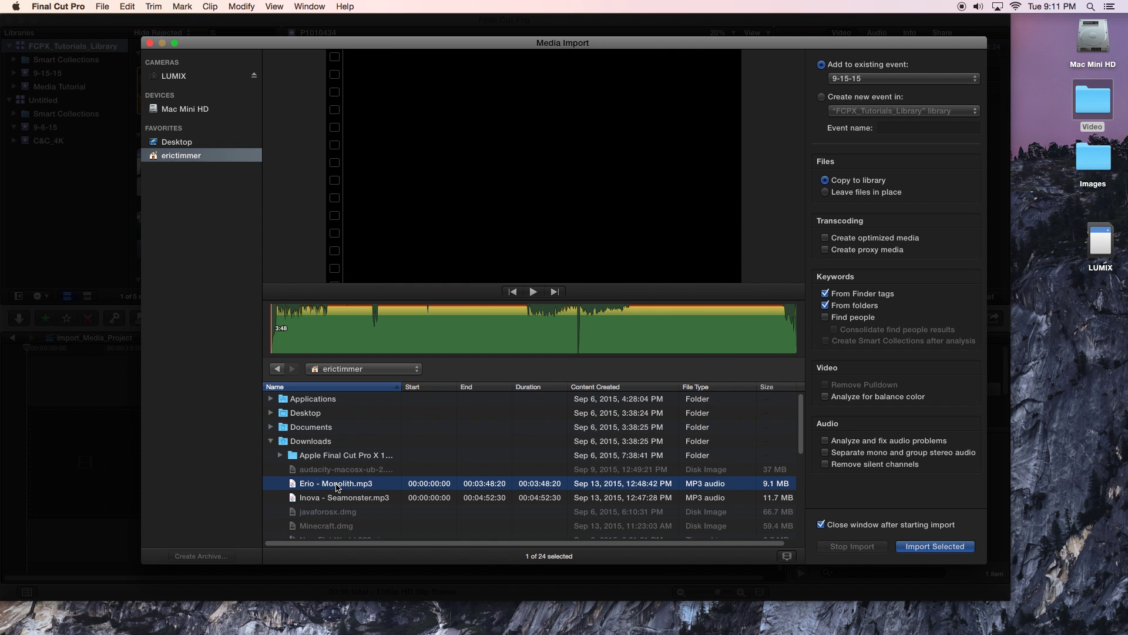
{"action": "left_click", "coordinate": [924, 547]}
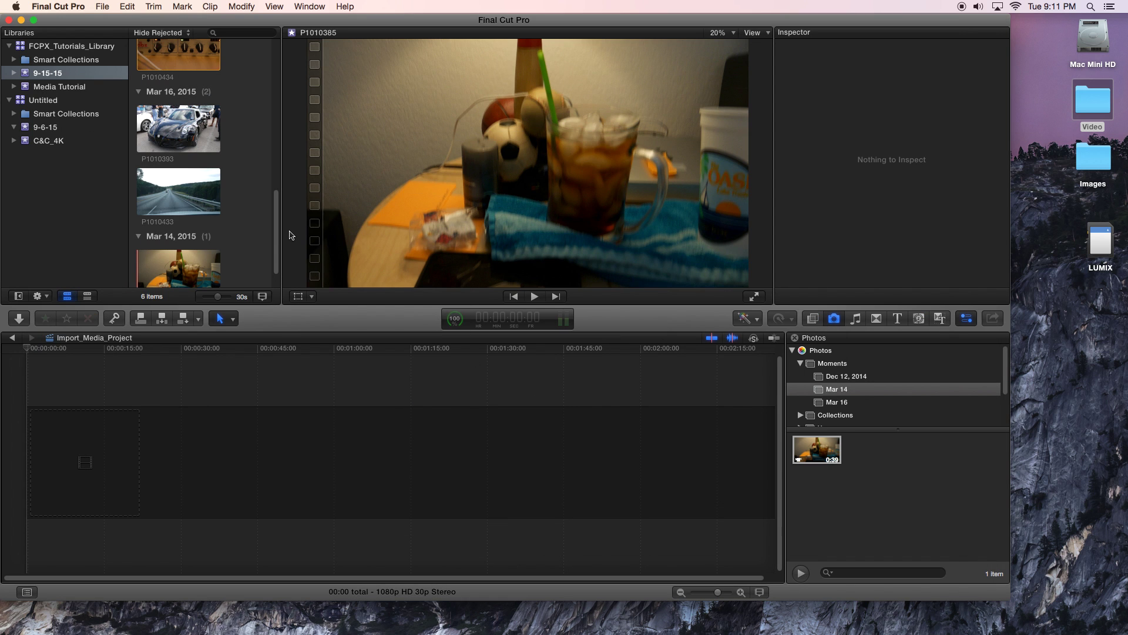
{"action": "scroll", "coordinate": [279, 244], "scroll_direction": "up", "scroll_amount": 10}
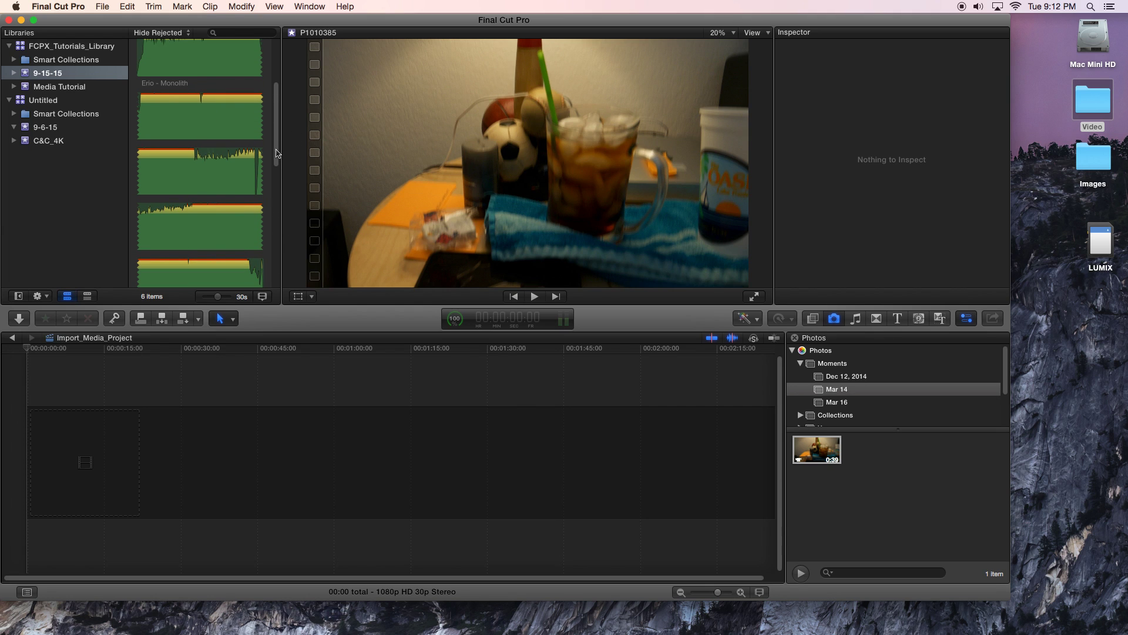
{"action": "scroll", "coordinate": [279, 153], "scroll_direction": "up", "scroll_amount": 4}
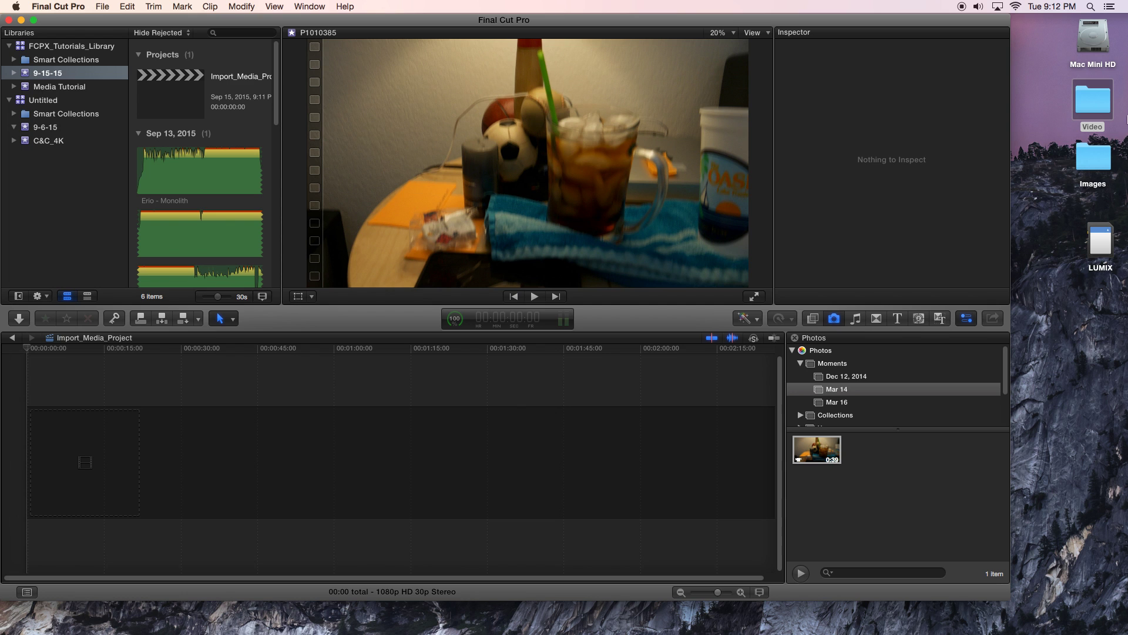
Open the Images folder in Finder, then dismiss Final Cut Pro's Media Import window
{"action": "double_click", "coordinate": [1090, 151]}
{"action": "left_click", "coordinate": [100, 5]}
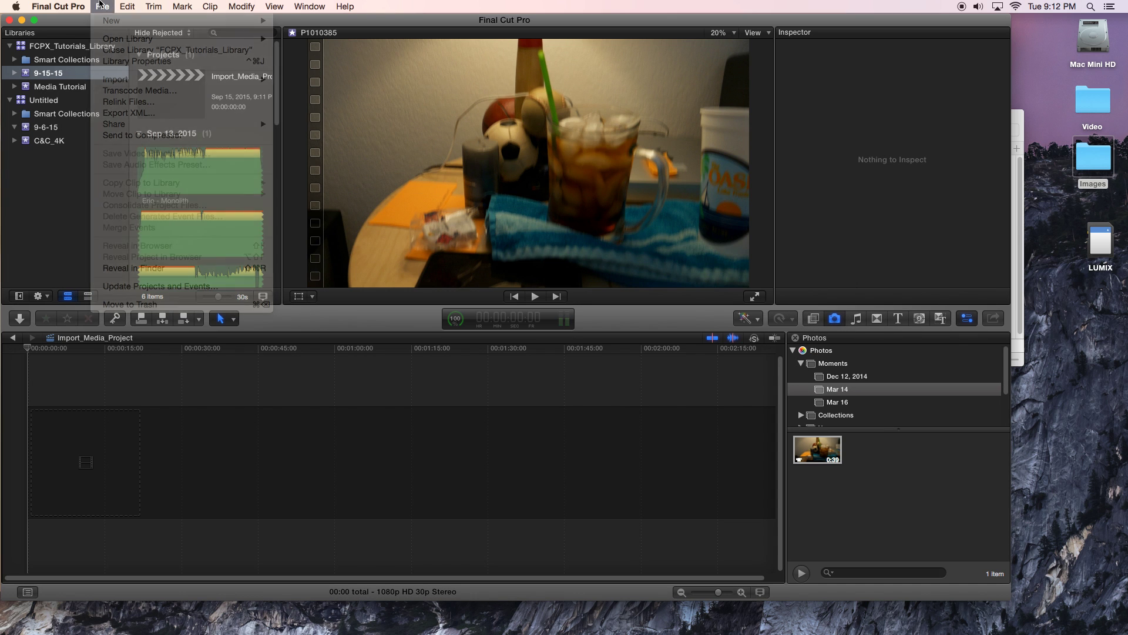
{"action": "left_click", "coordinate": [99, 5]}
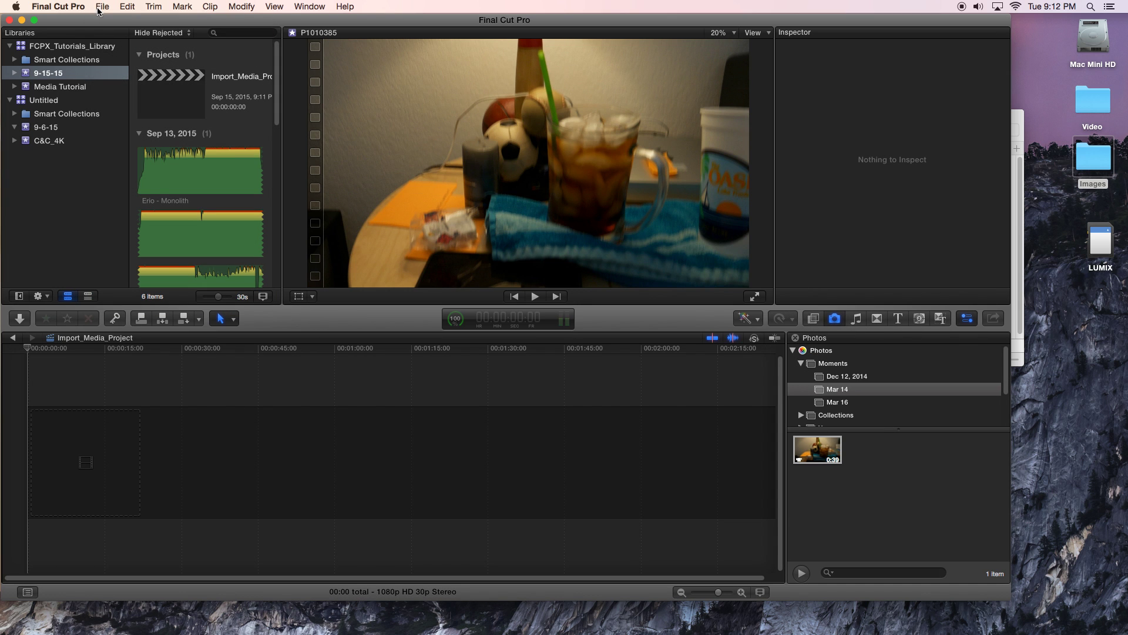
{"action": "left_click", "coordinate": [102, 6]}
{"action": "mouse_move", "coordinate": [168, 83]}
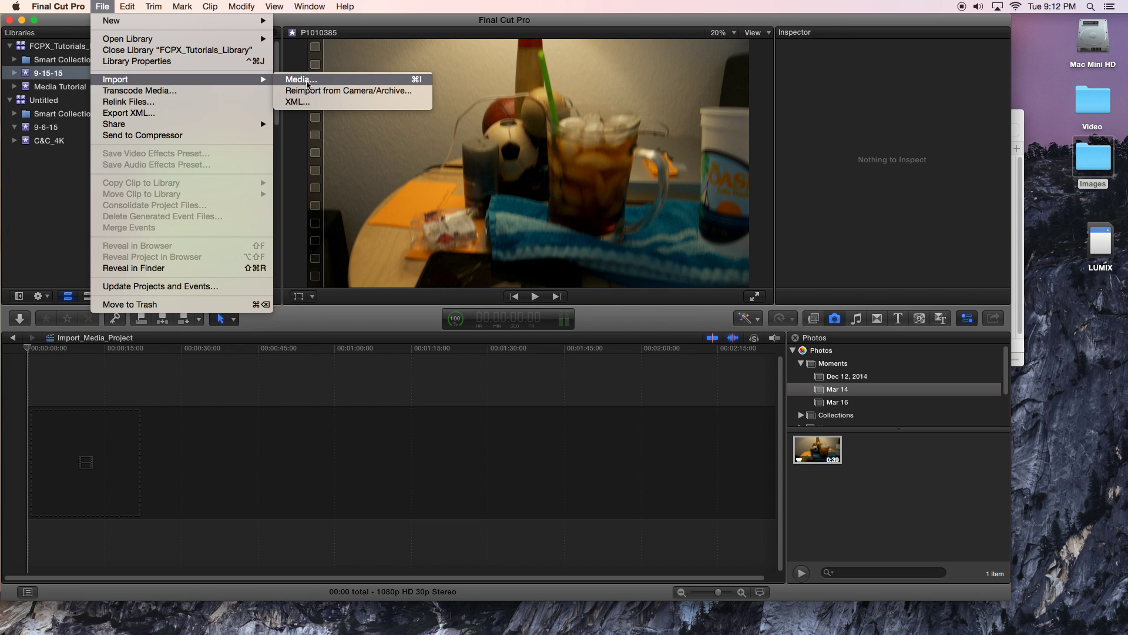
{"action": "left_click", "coordinate": [40, 286]}
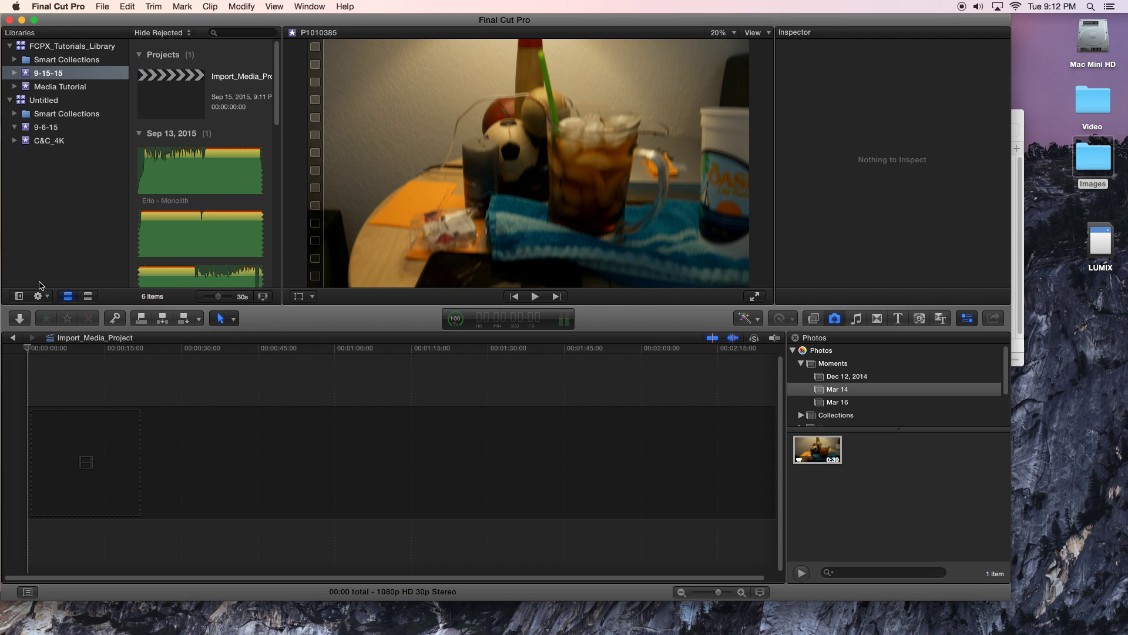
{"action": "left_click", "coordinate": [20, 319]}
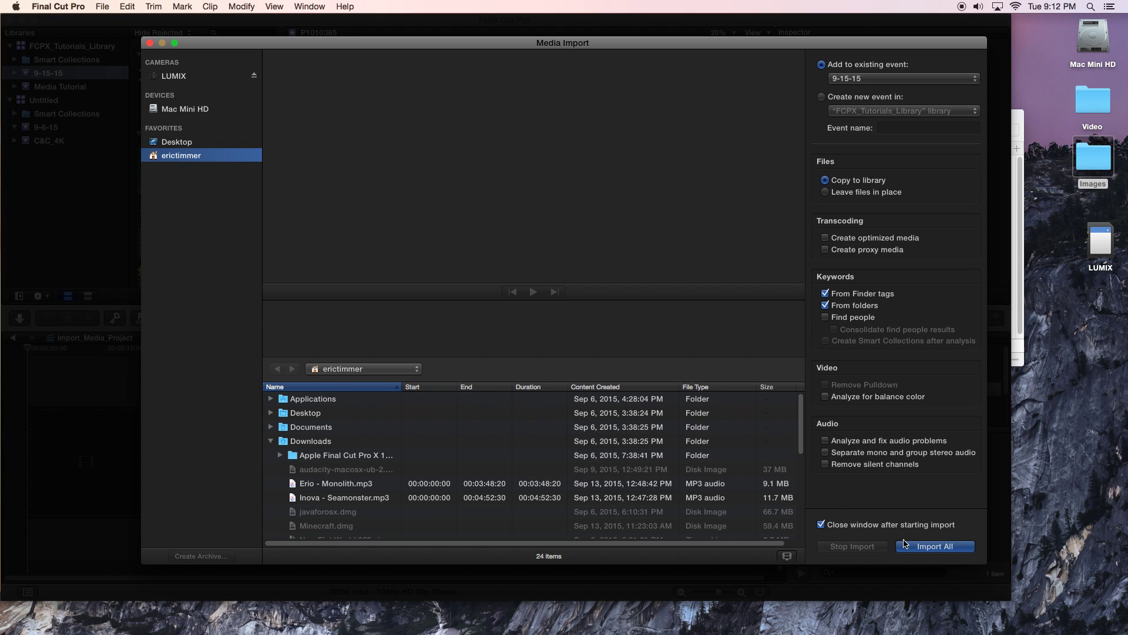
{"action": "left_click", "coordinate": [149, 44]}
Drag 'Screen Shot 2015-09-07 at 2.03.41 PM' from the Images folder into the 9-15-15 event
{"action": "left_click", "coordinate": [1021, 188]}
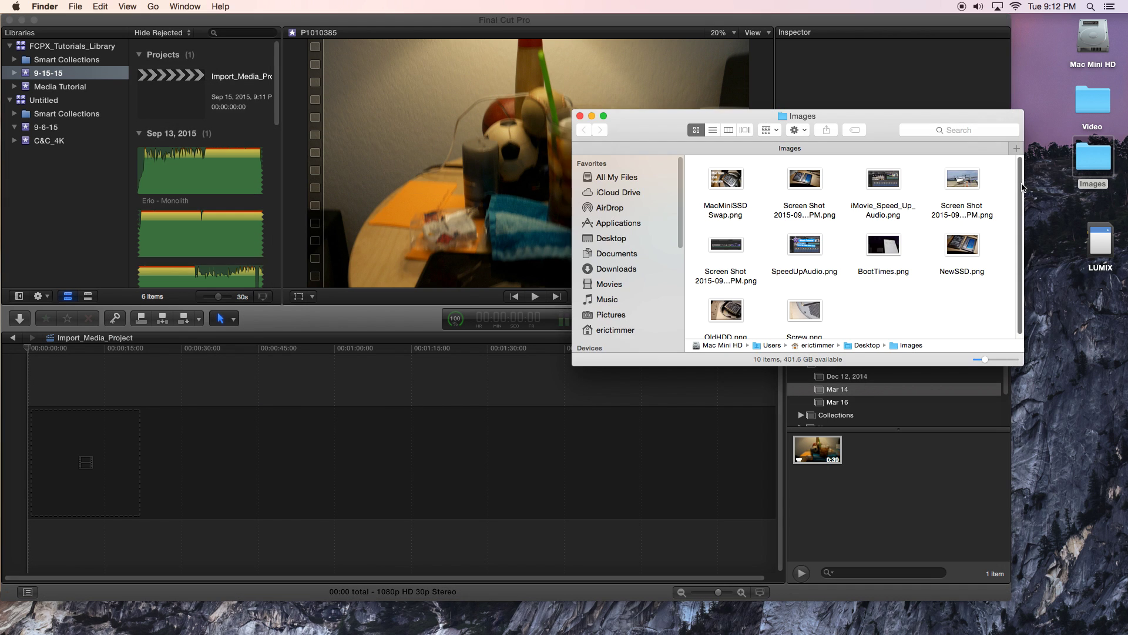
{"action": "left_click_drag", "start_coordinate": [657, 131], "coordinate": [816, 127]}
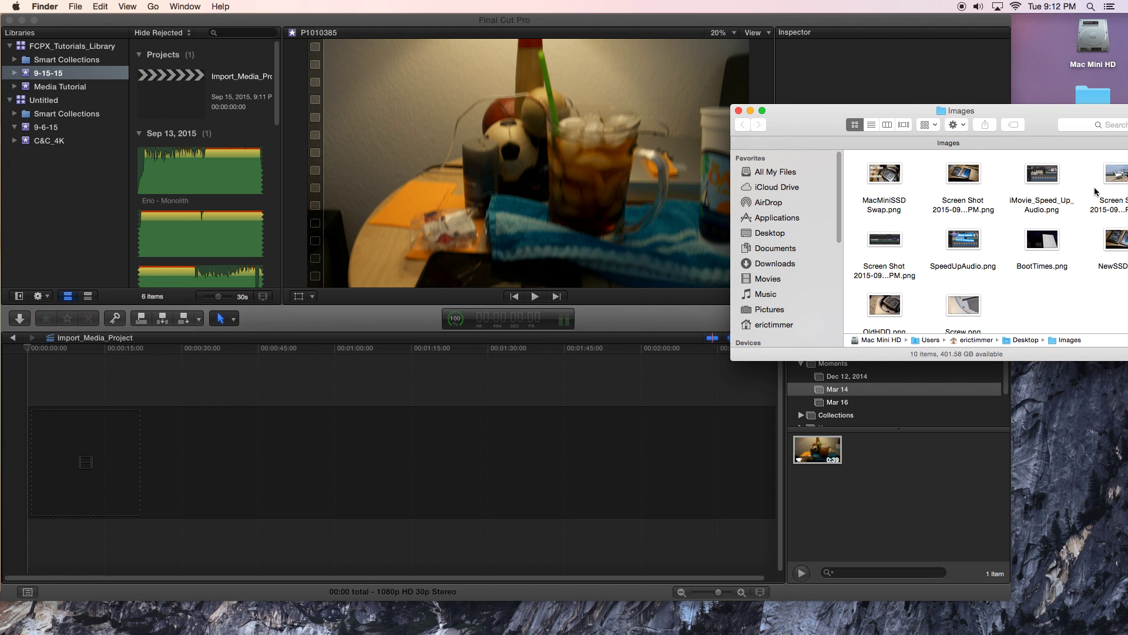
{"action": "left_click_drag", "start_coordinate": [1114, 178], "coordinate": [218, 126]}
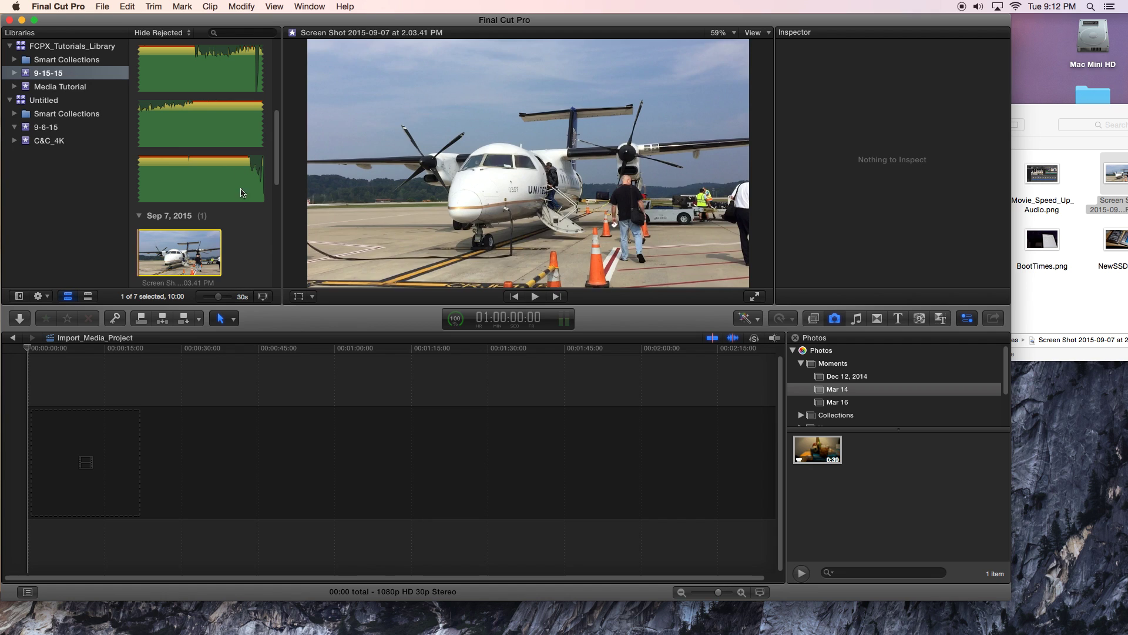
{"action": "scroll", "coordinate": [247, 234], "scroll_direction": "up", "scroll_amount": 5}
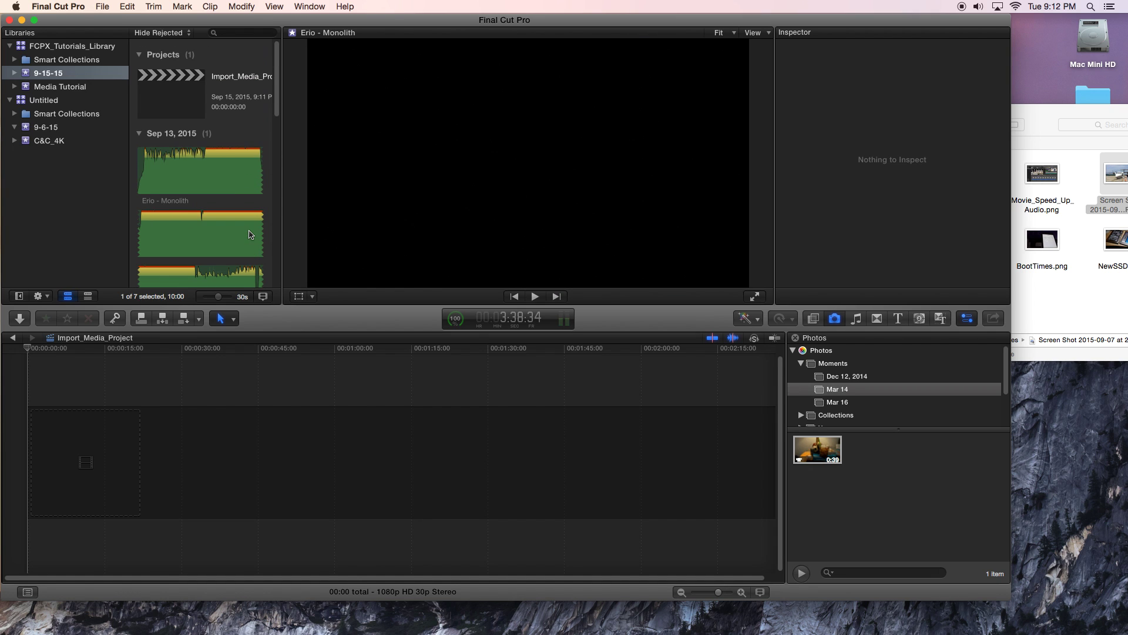
{"action": "scroll", "coordinate": [250, 234], "scroll_direction": "down", "scroll_amount": 3}
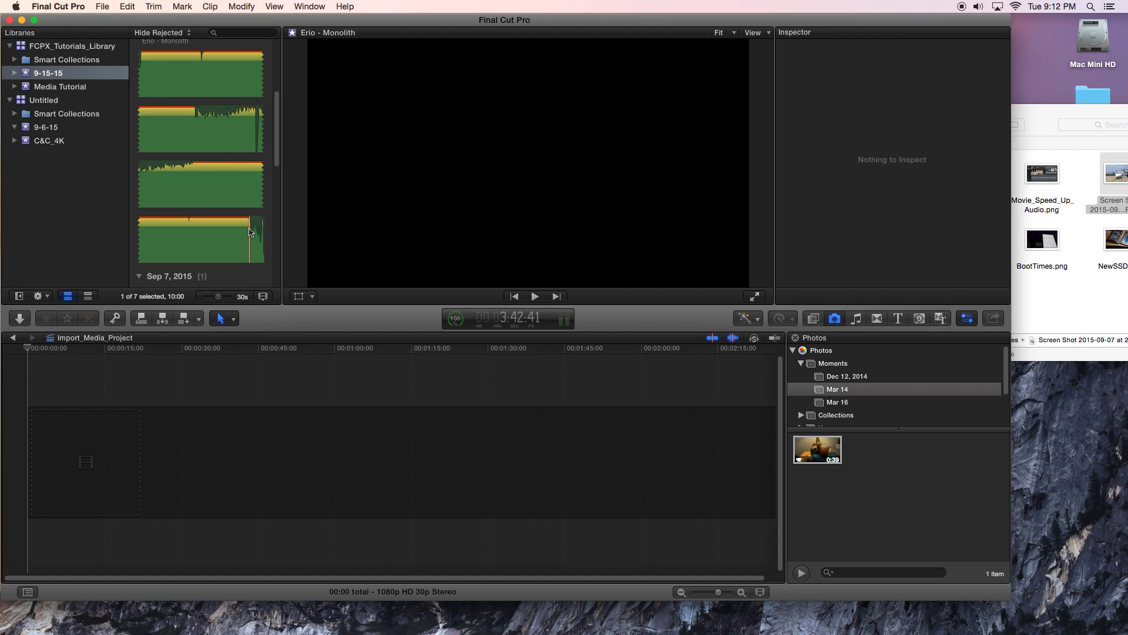
{"action": "scroll", "coordinate": [250, 232], "scroll_direction": "up", "scroll_amount": 5}
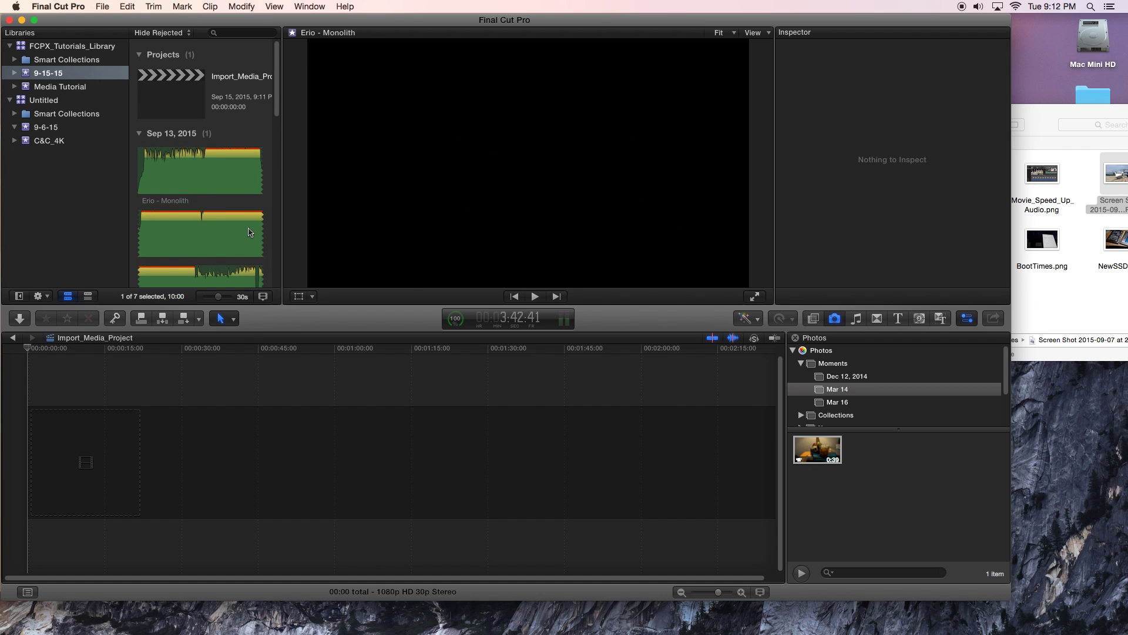